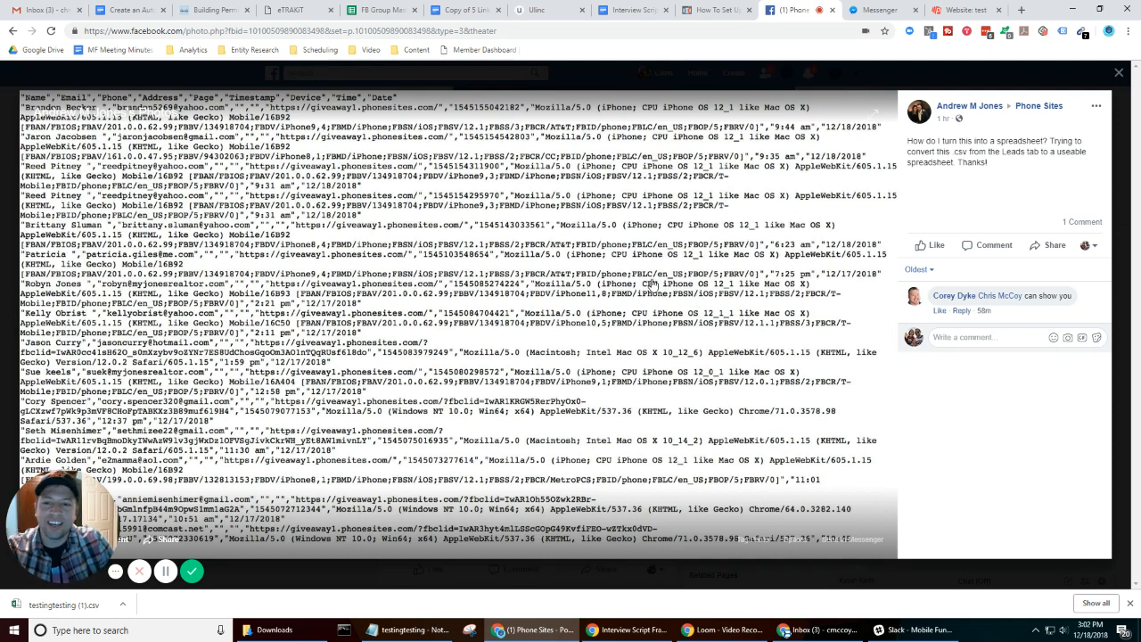
- Close the enlarged Facebook photo and download the test site's leads as a CSV from the Phonesites page
{"action": "left_click", "coordinate": [1120, 74]}
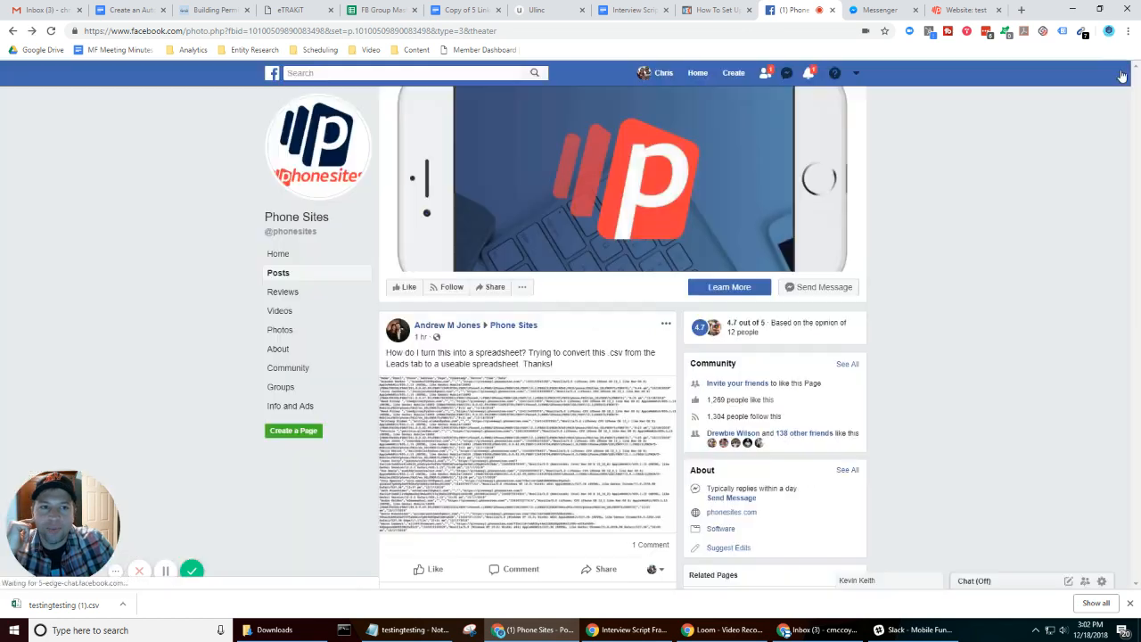
{"action": "left_click", "coordinate": [954, 10]}
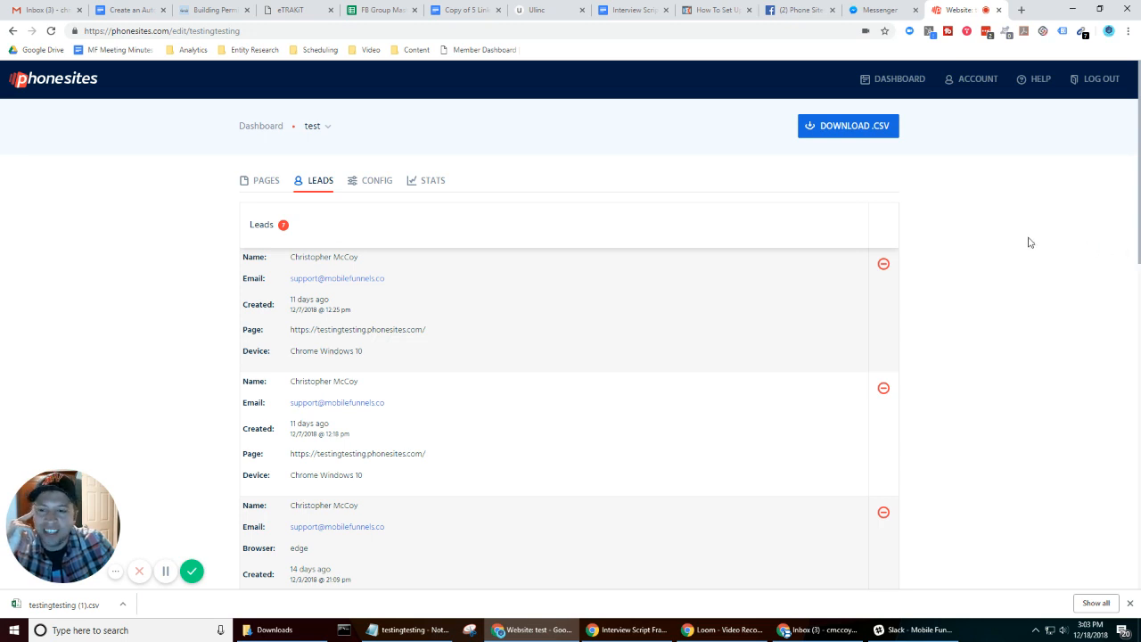
{"action": "left_click", "coordinate": [829, 130]}
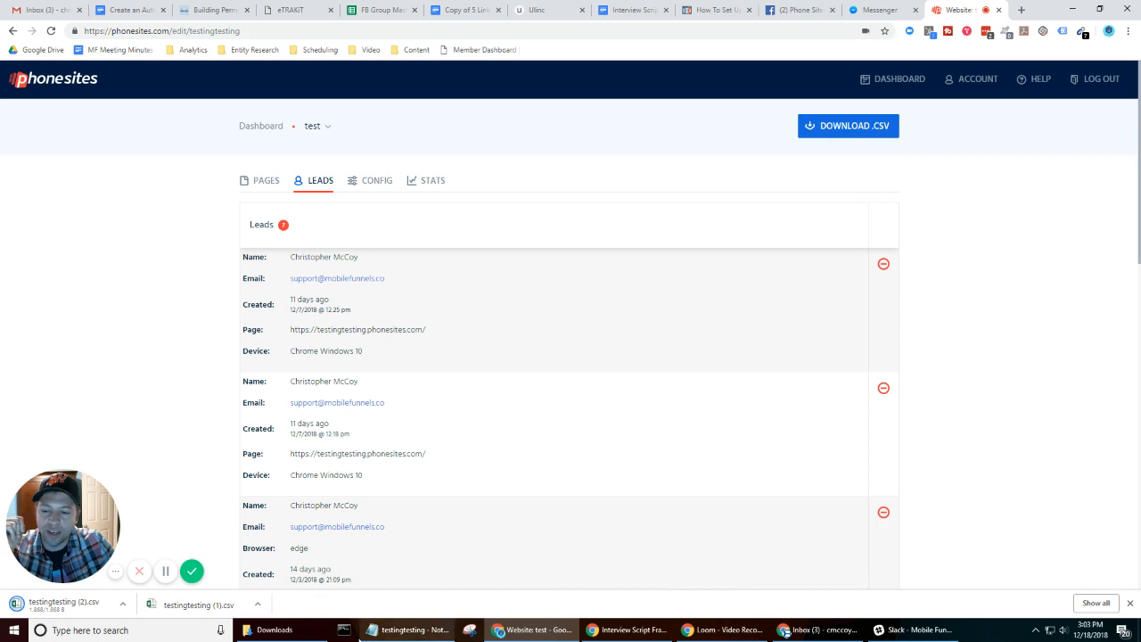
- Open the testingtesting CSV from the Downloads folder in Notepad, enlarge the window to view its raw text, and close it
{"action": "left_click", "coordinate": [274, 629]}
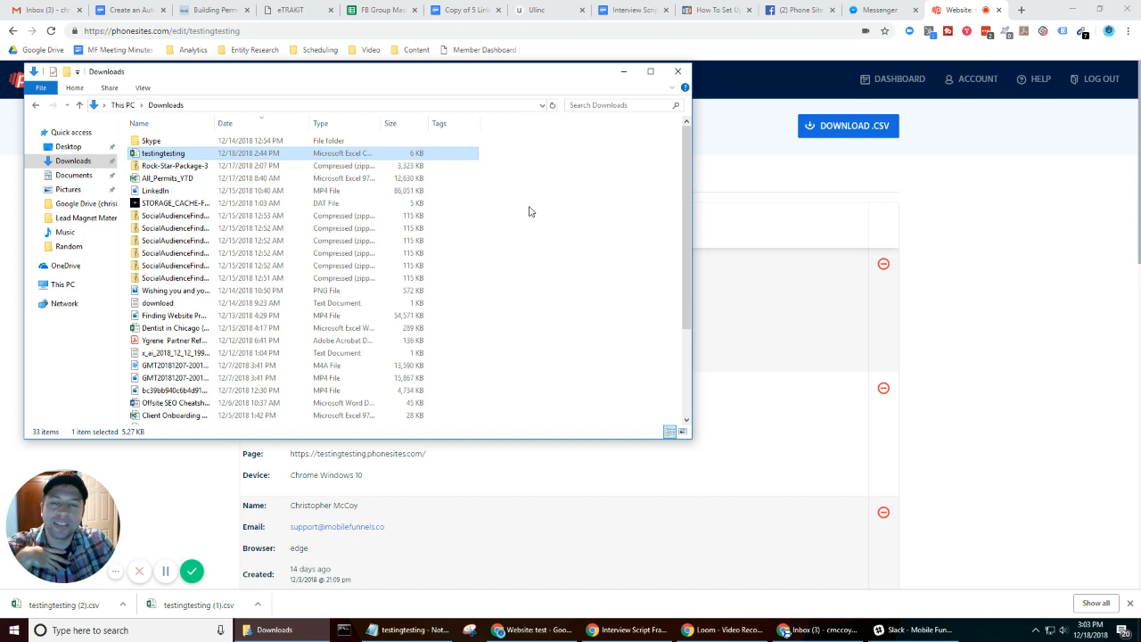
{"action": "right_click", "coordinate": [148, 156]}
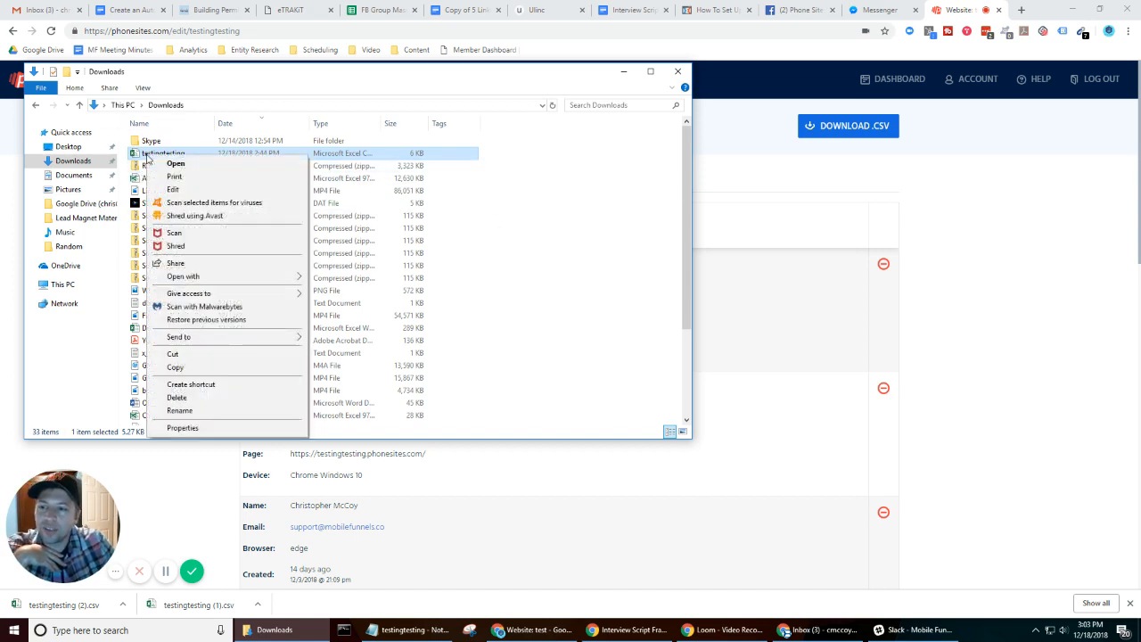
{"action": "mouse_move", "coordinate": [215, 278]}
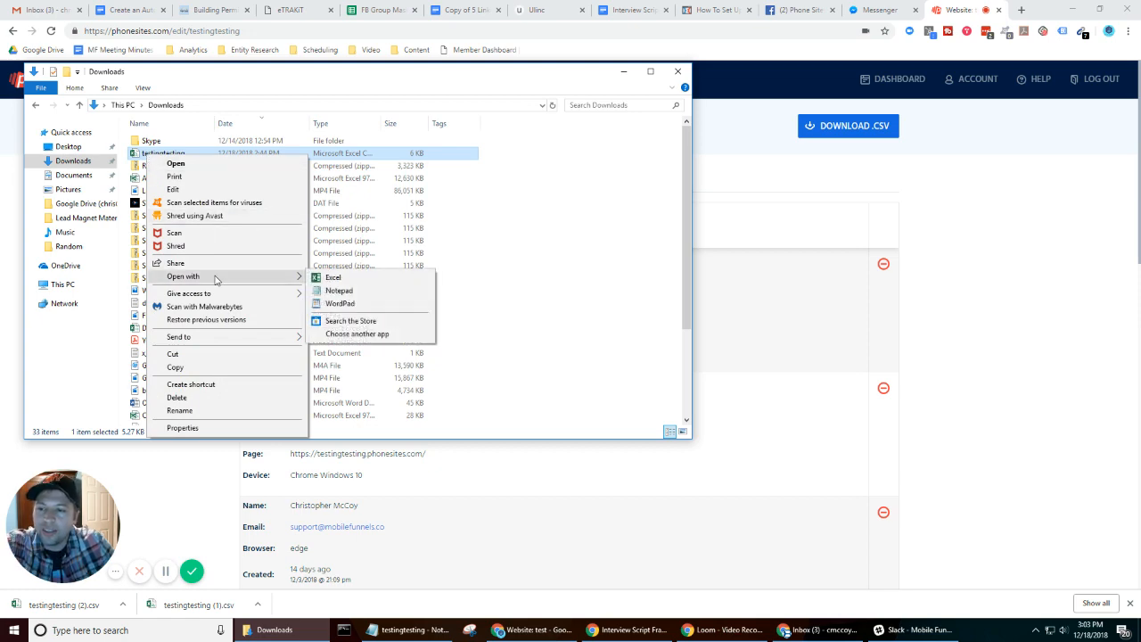
{"action": "left_click", "coordinate": [337, 290]}
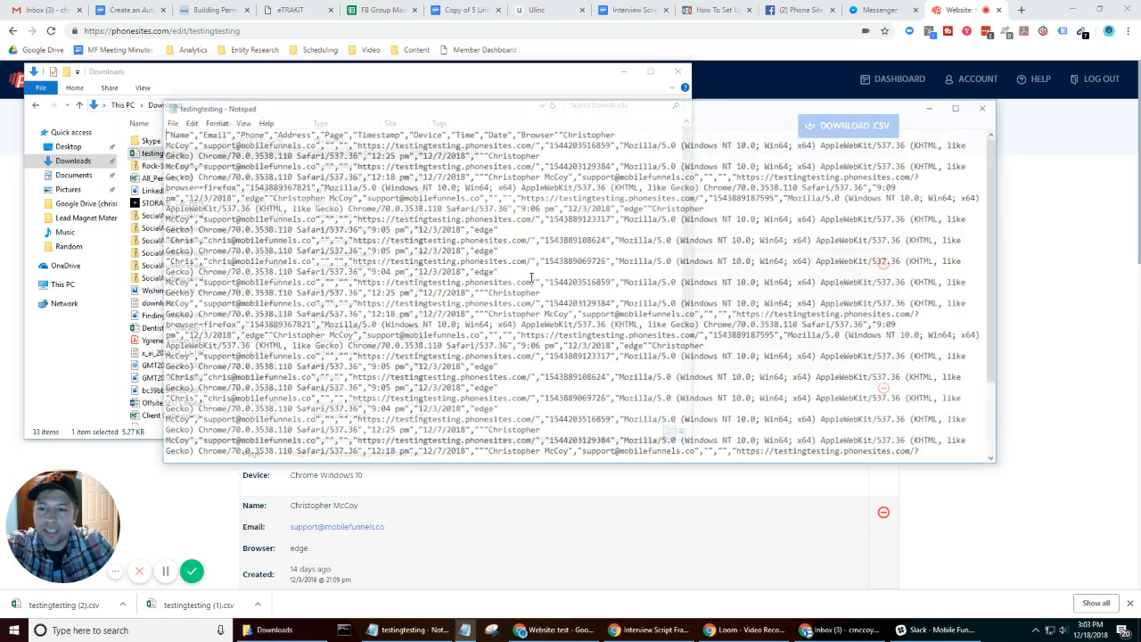
{"action": "left_click", "coordinate": [998, 462]}
{"action": "left_click_drag", "start_coordinate": [1002, 468], "coordinate": [1043, 611]}
{"action": "left_click", "coordinate": [1029, 9]}
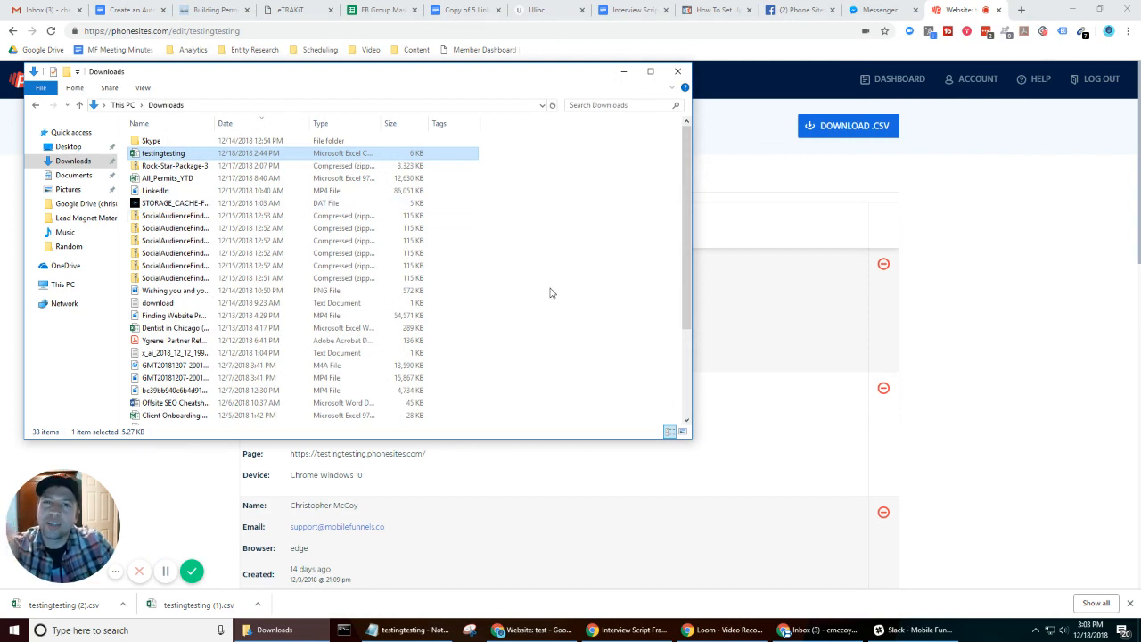
- Open the testingtesting CSV in Excel, auto-fit columns A through J, and close the file without saving
{"action": "double_click", "coordinate": [169, 154]}
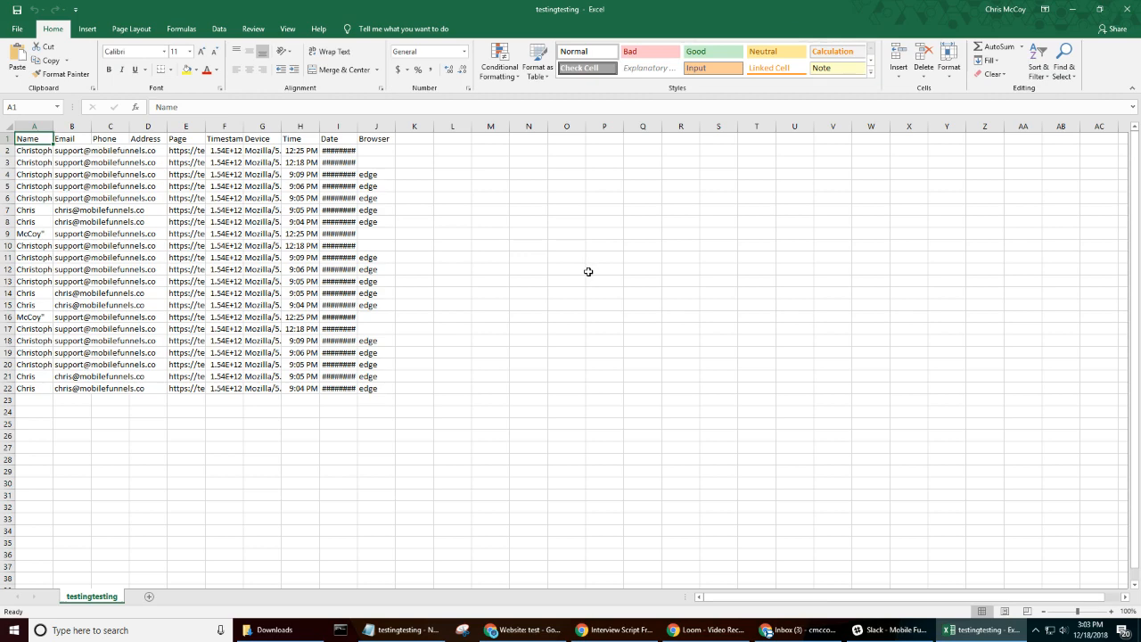
{"action": "left_click", "coordinate": [562, 256]}
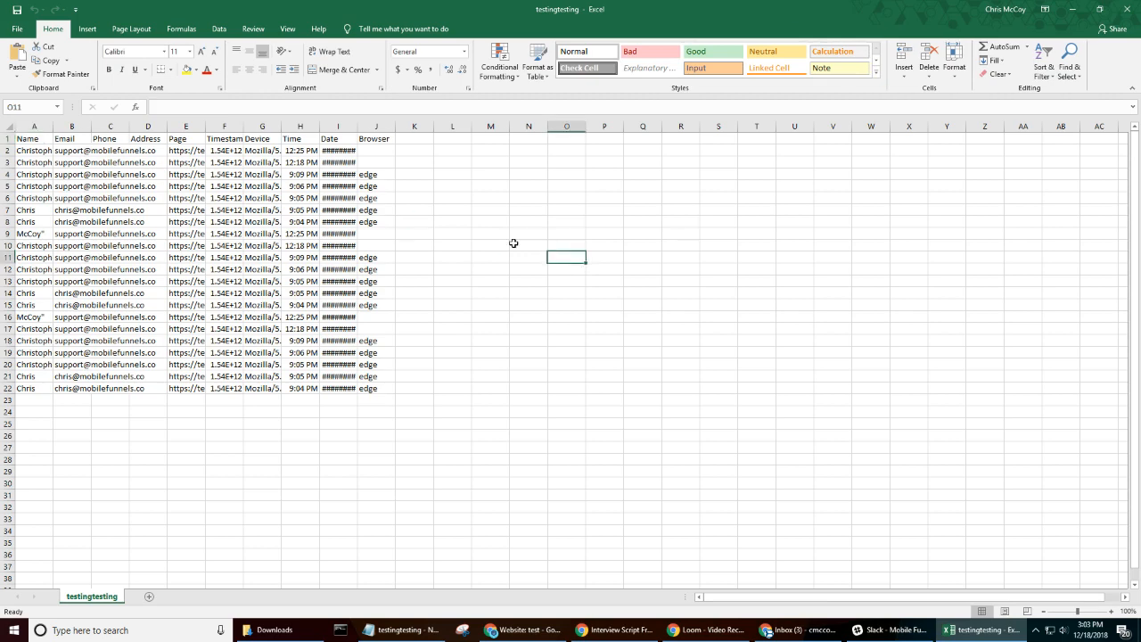
{"action": "left_click_drag", "start_coordinate": [36, 126], "coordinate": [377, 126]}
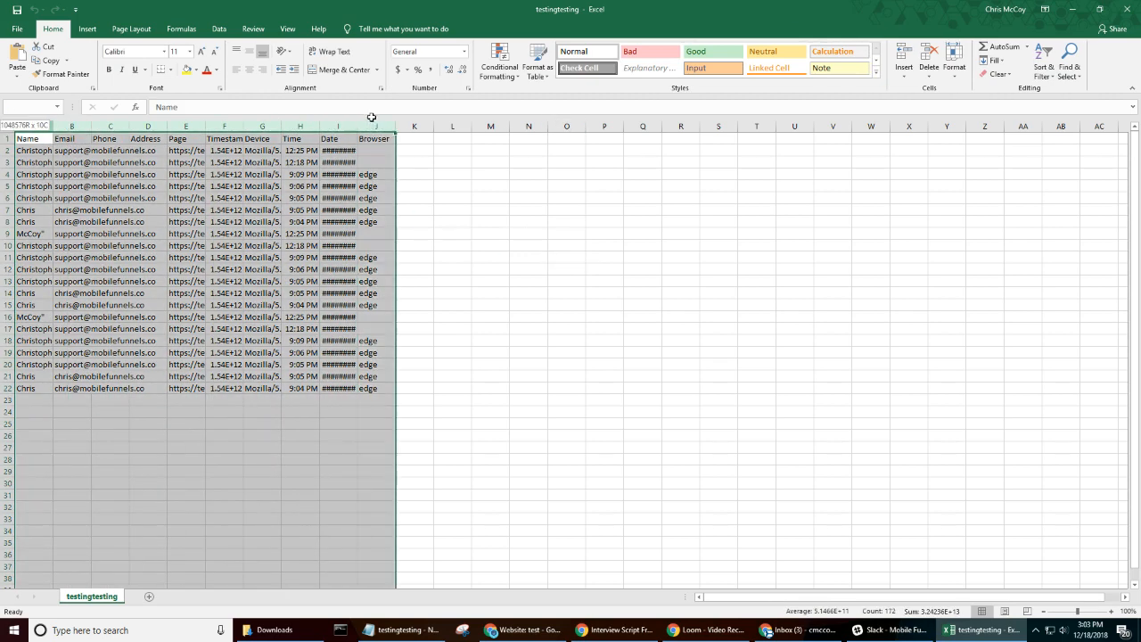
{"action": "double_click", "coordinate": [54, 124]}
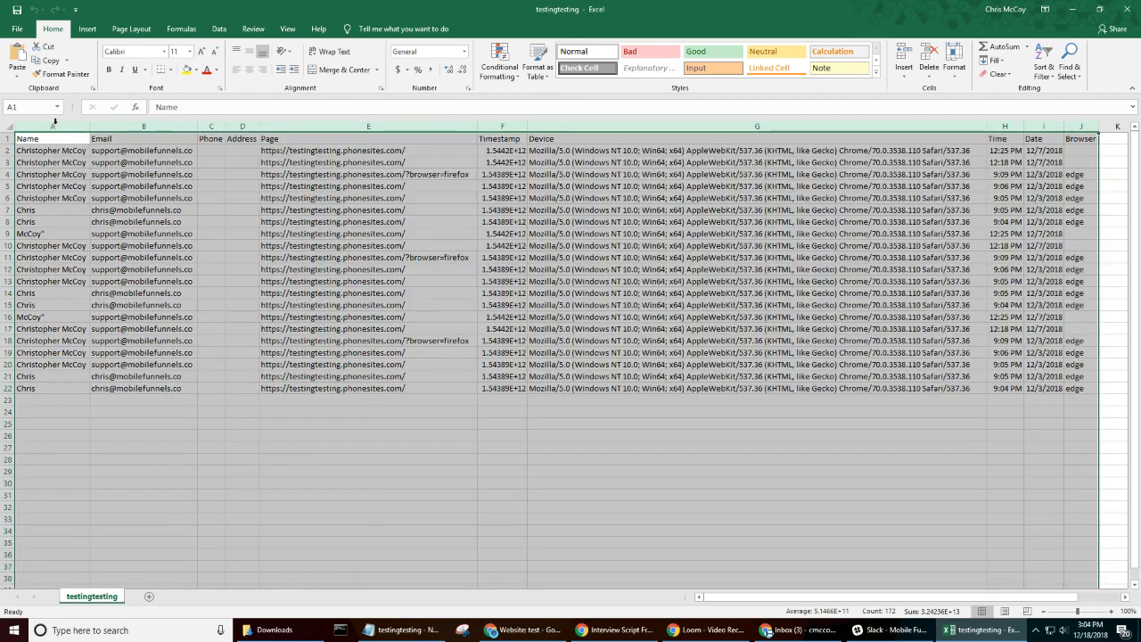
{"action": "left_click", "coordinate": [882, 468]}
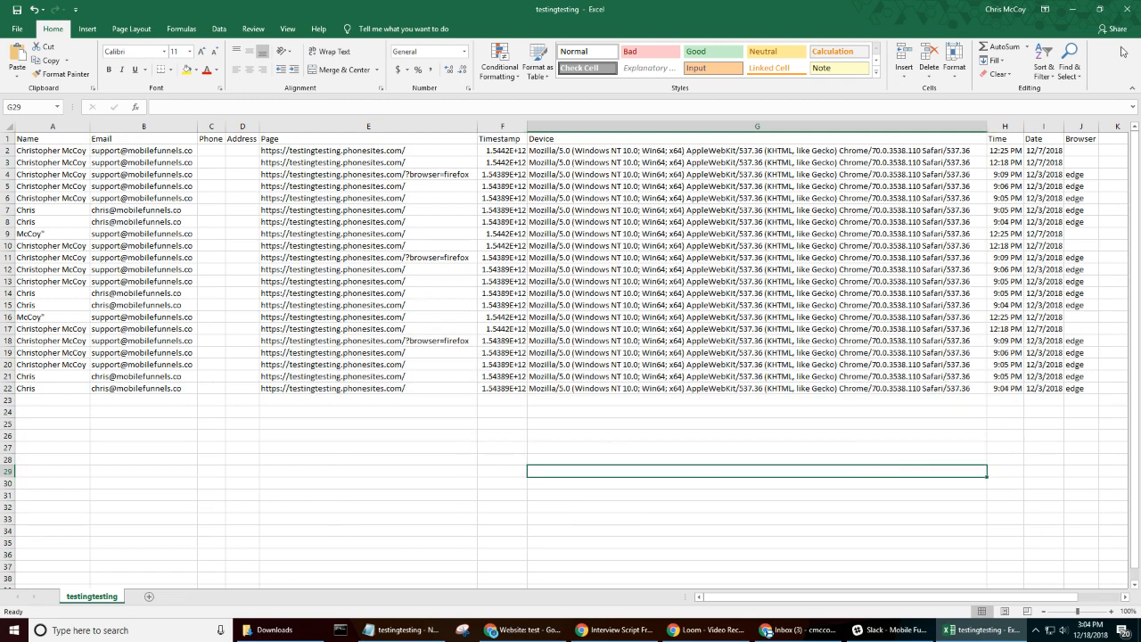
{"action": "left_click", "coordinate": [1125, 13]}
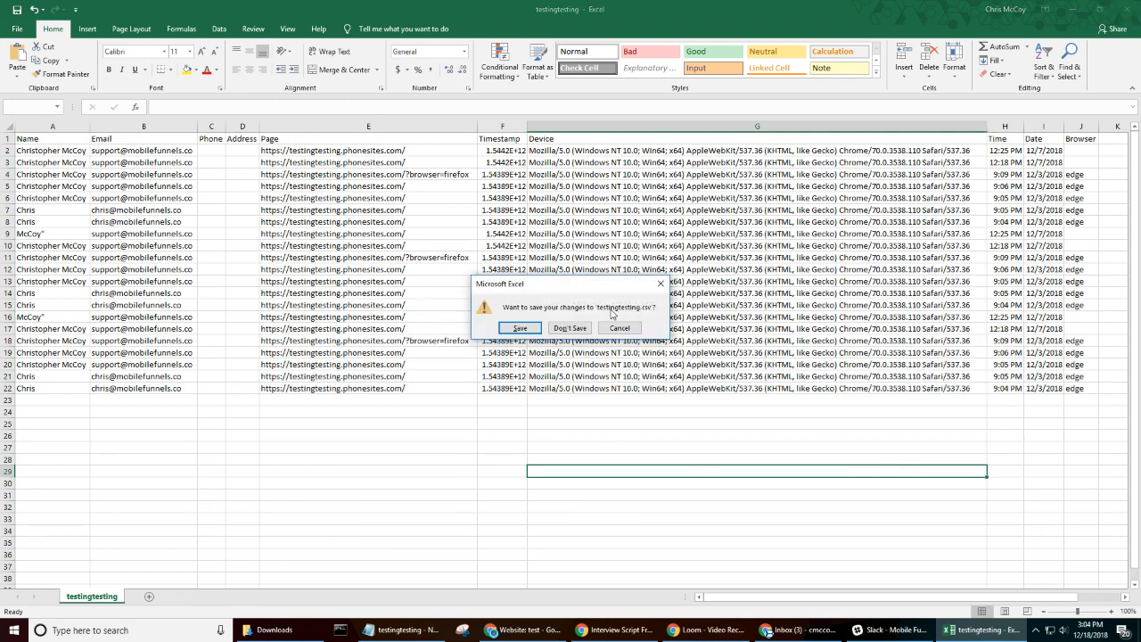
{"action": "left_click", "coordinate": [571, 332]}
- Launch Excel from the Windows search and create a blank workbook
{"action": "left_click", "coordinate": [141, 635]}
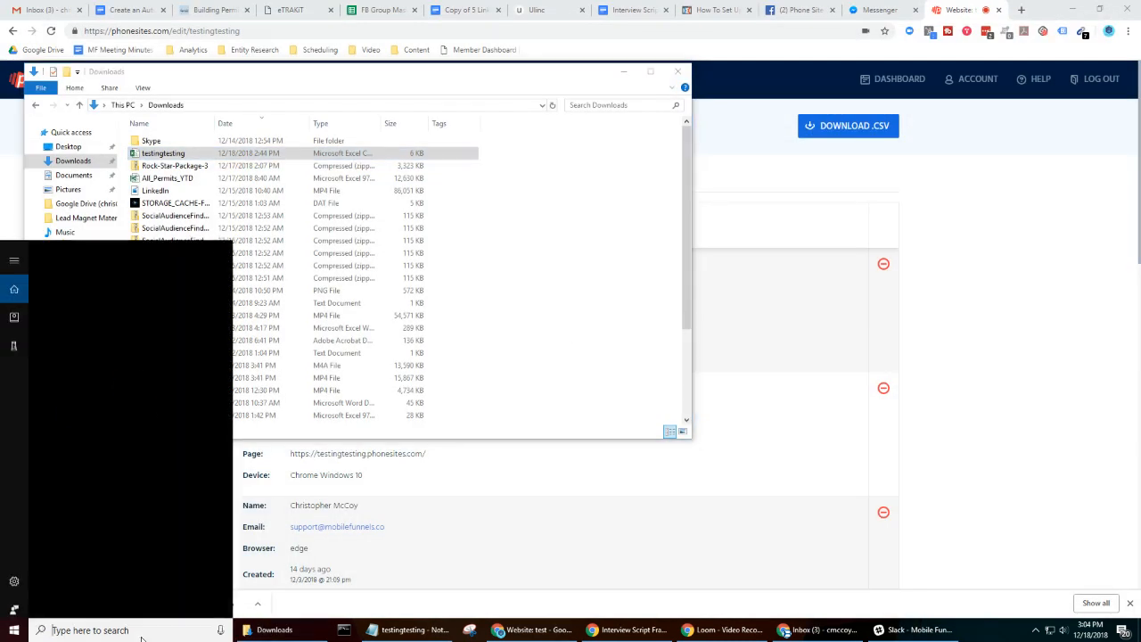
{"action": "type", "text": "excel"}
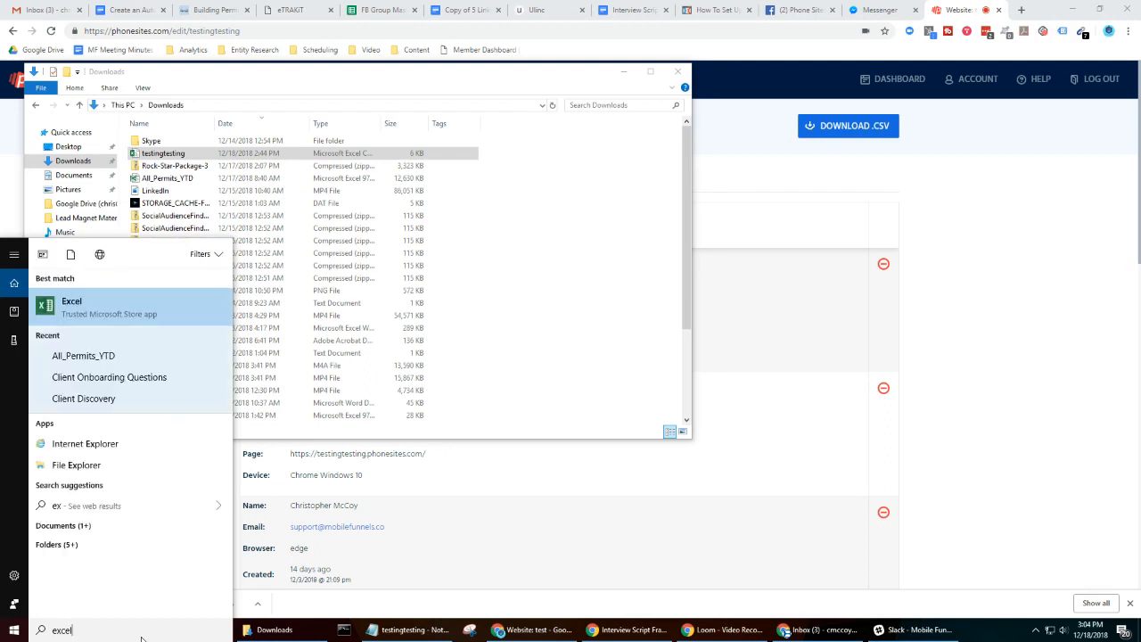
{"action": "left_click", "coordinate": [127, 322]}
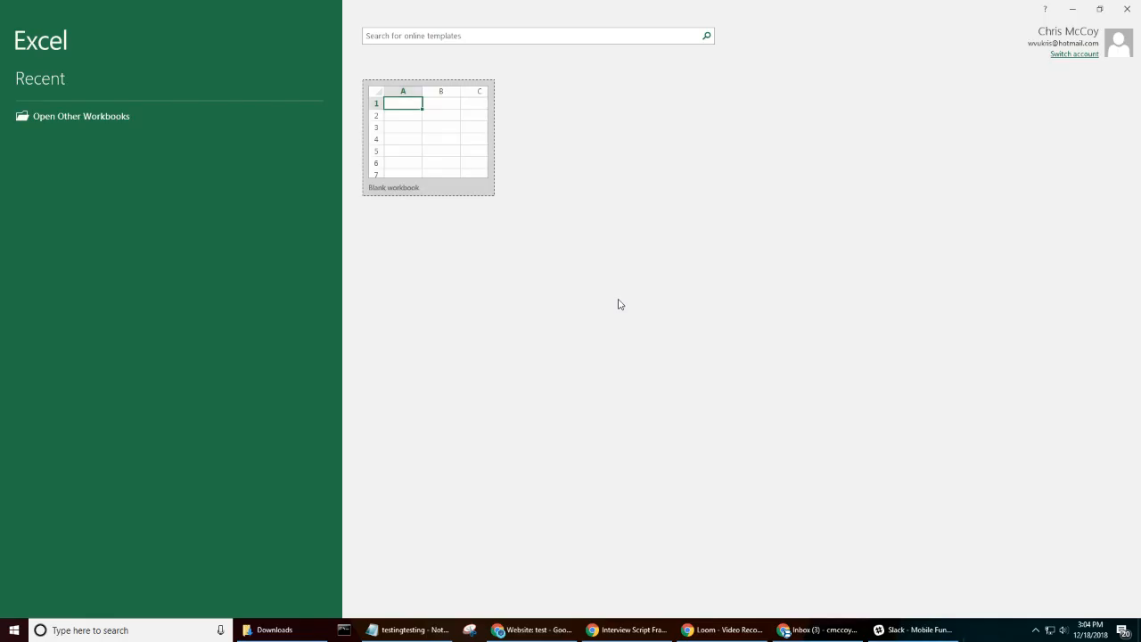
{"action": "left_click", "coordinate": [473, 170]}
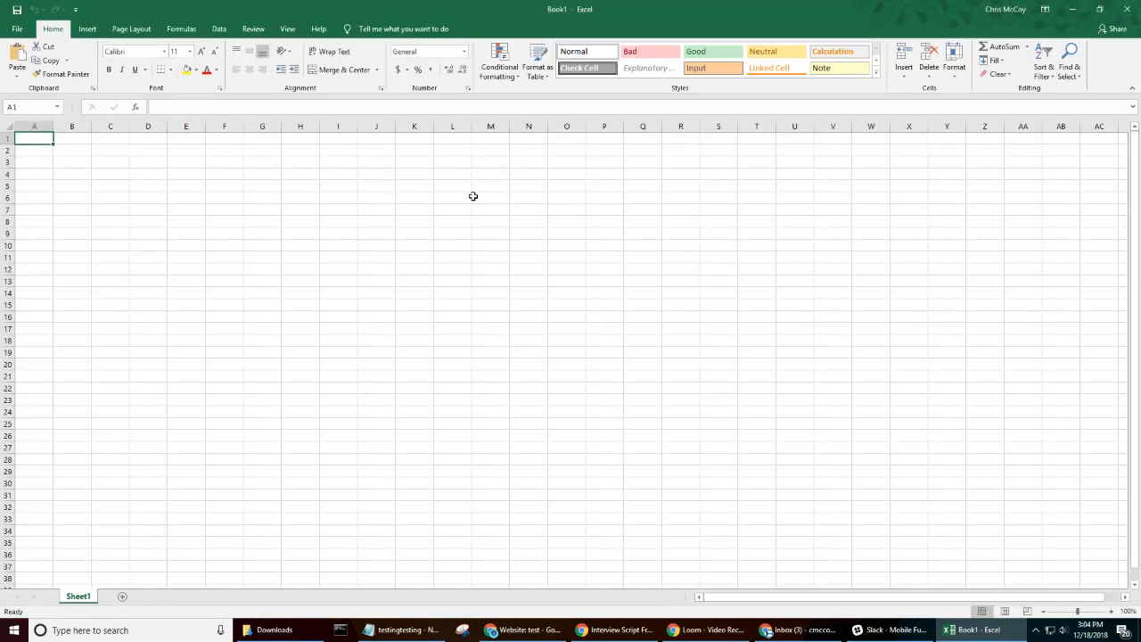
{"action": "left_click", "coordinate": [446, 233]}
- Import testingtesting.csv from Downloads as delimited text, using both tab and comma as delimiters
{"action": "left_click", "coordinate": [15, 31]}
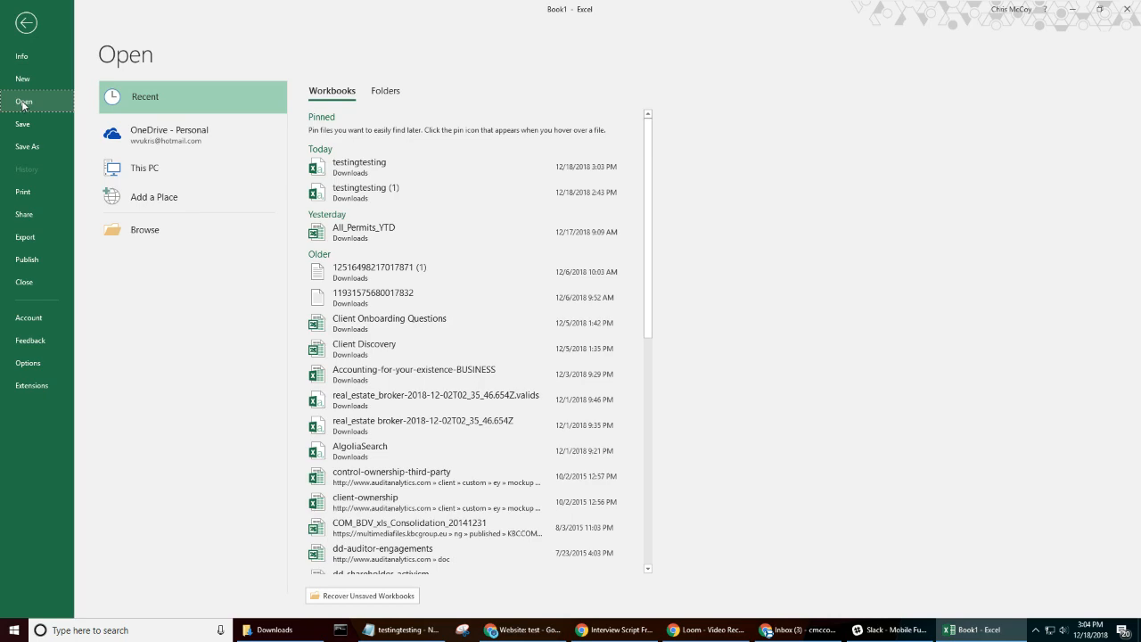
{"action": "key", "text": "Escape"}
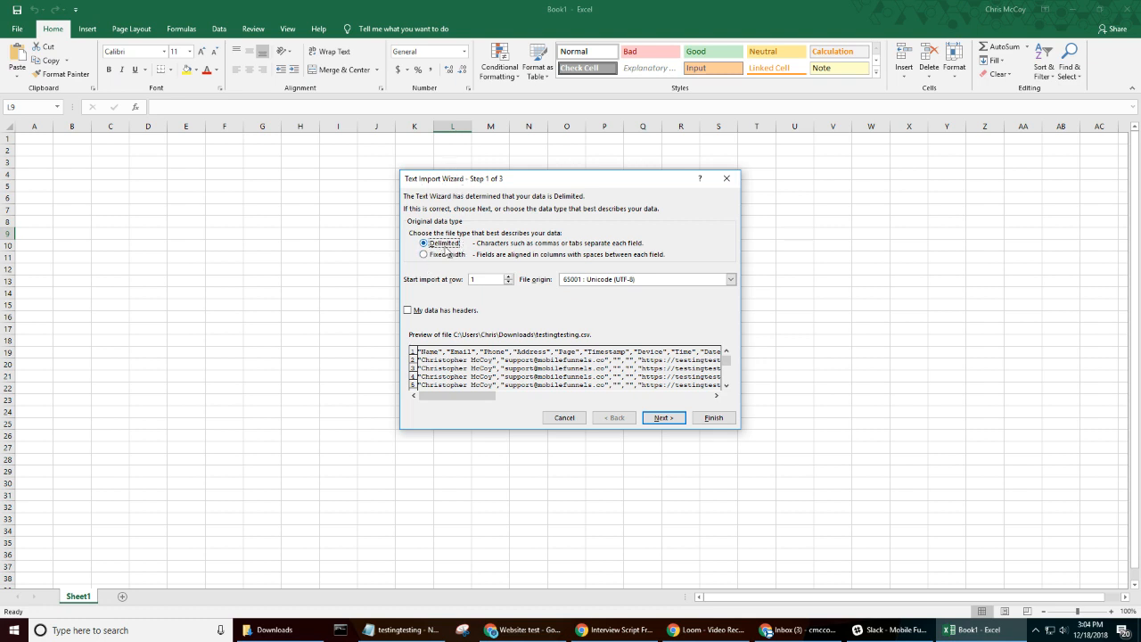
{"action": "left_click", "coordinate": [664, 418]}
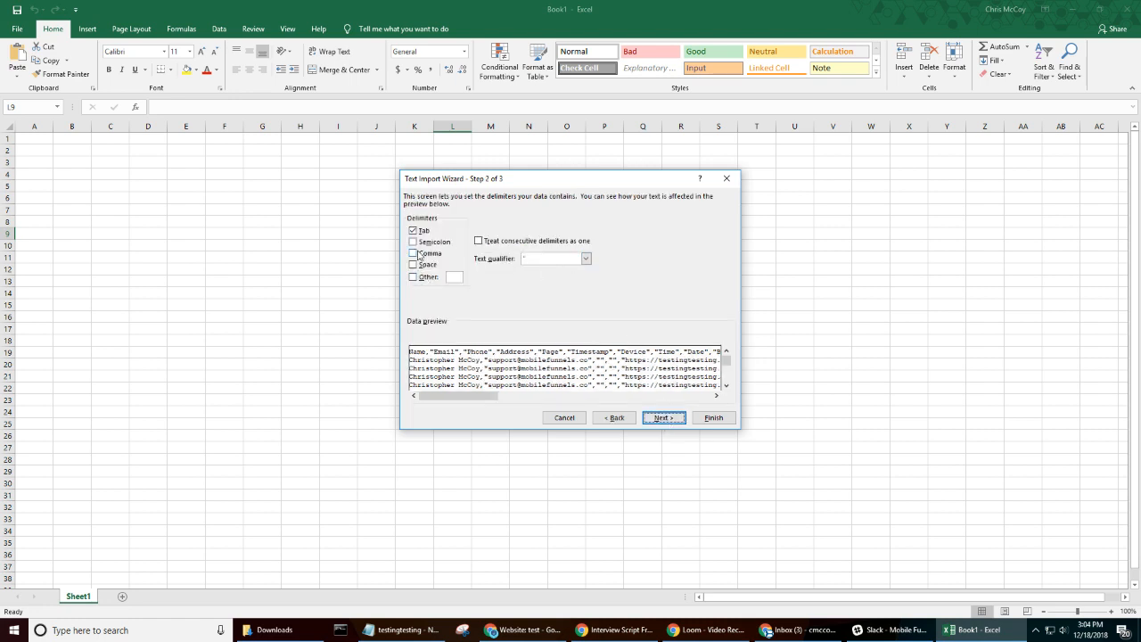
{"action": "left_click", "coordinate": [414, 254]}
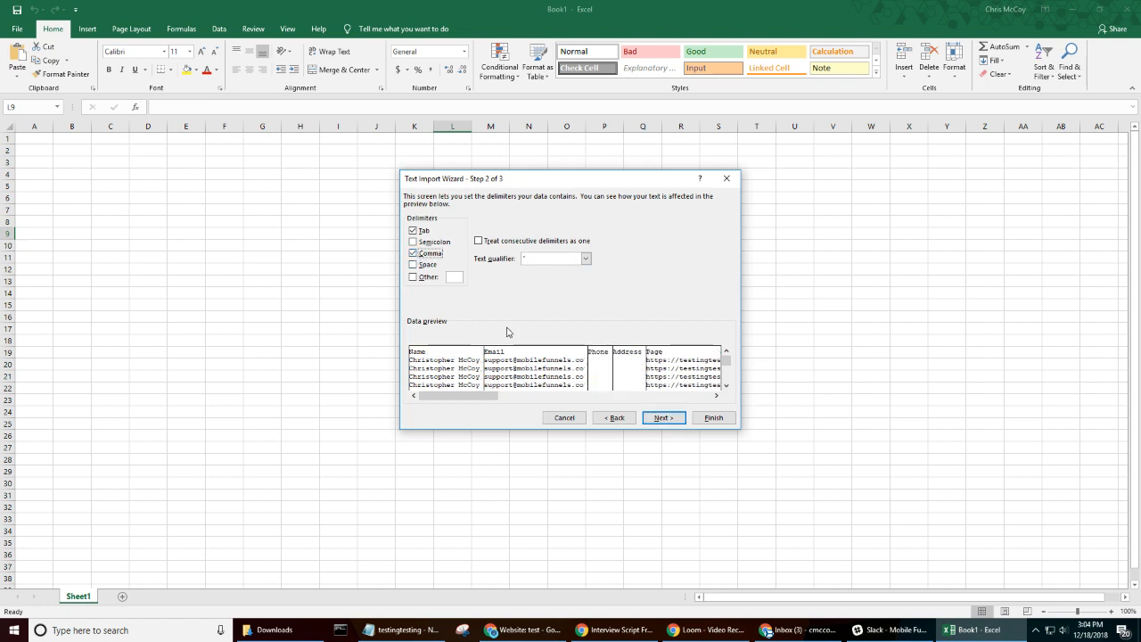
{"action": "left_click", "coordinate": [431, 254]}
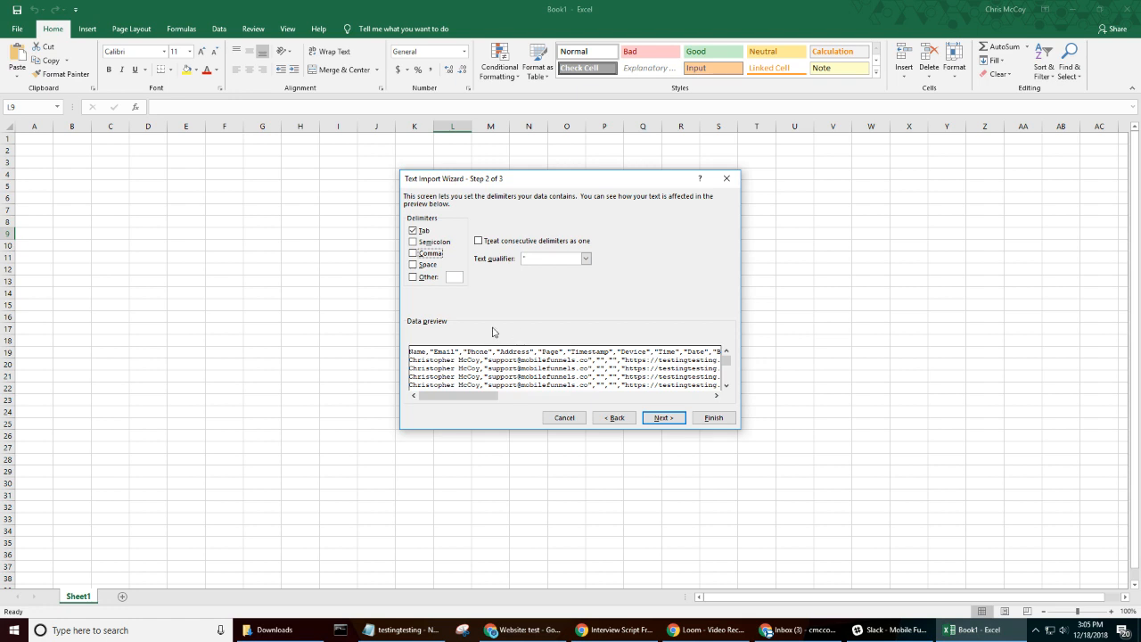
{"action": "left_click", "coordinate": [428, 255]}
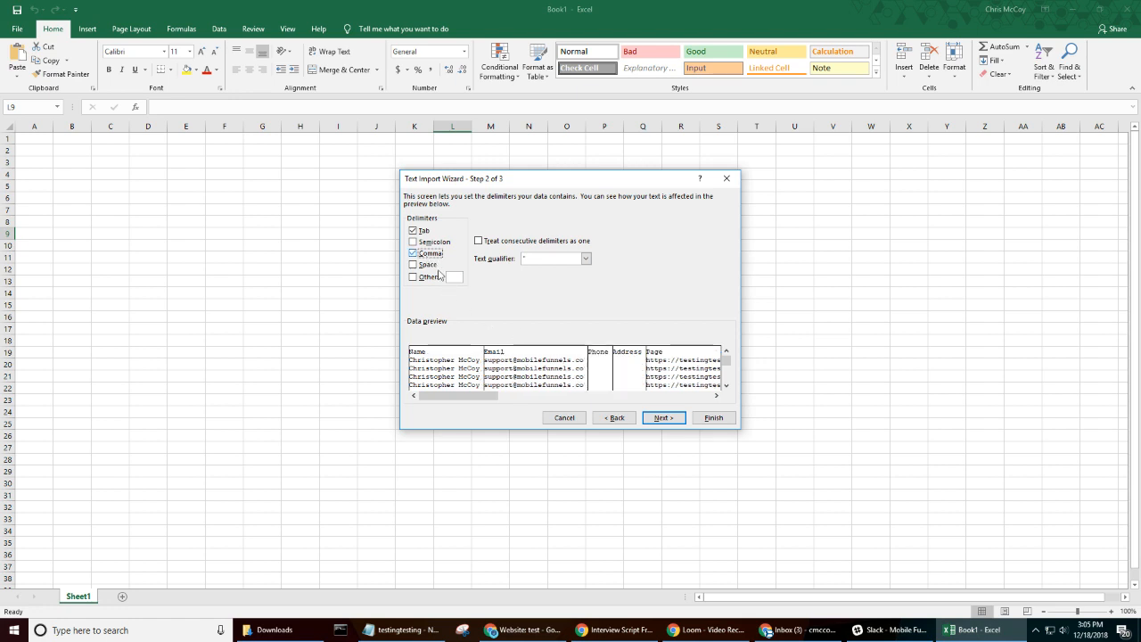
{"action": "left_click", "coordinate": [716, 418]}
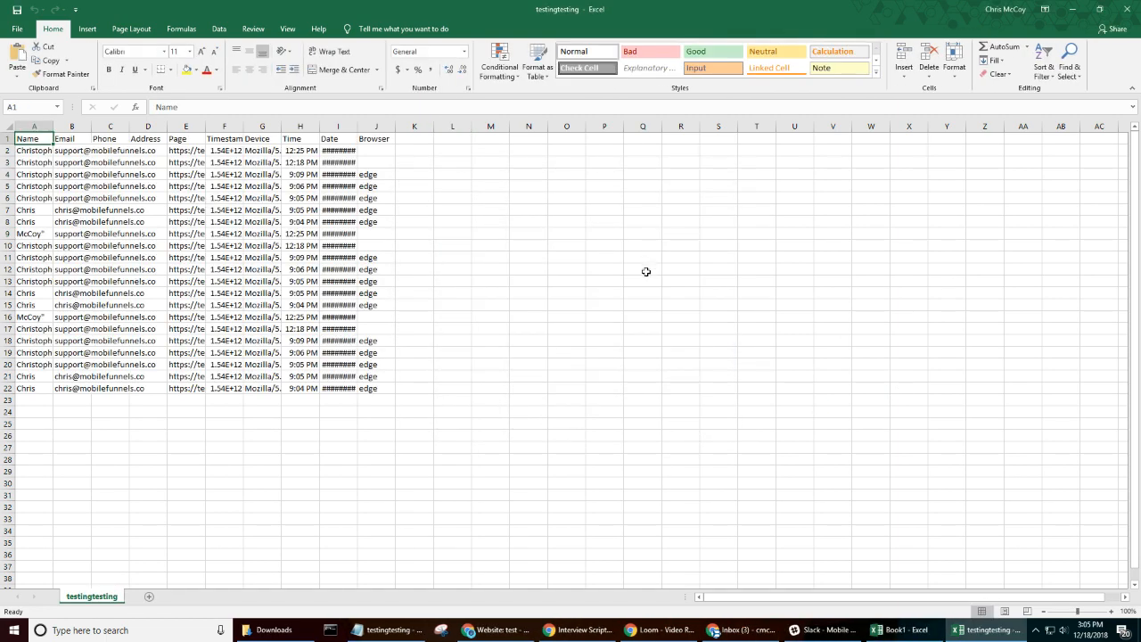
- Auto-fit the widths of columns A through J on the testingtesting sheet
{"action": "left_click", "coordinate": [645, 270]}
{"action": "left_click_drag", "start_coordinate": [32, 126], "coordinate": [376, 126]}
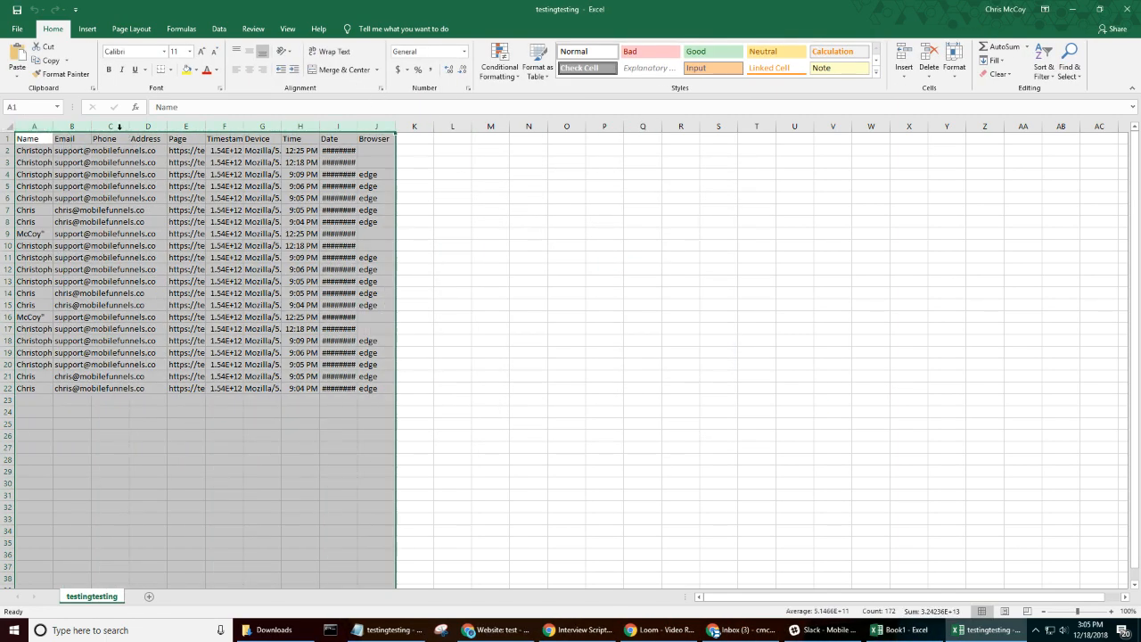
{"action": "double_click", "coordinate": [54, 129]}
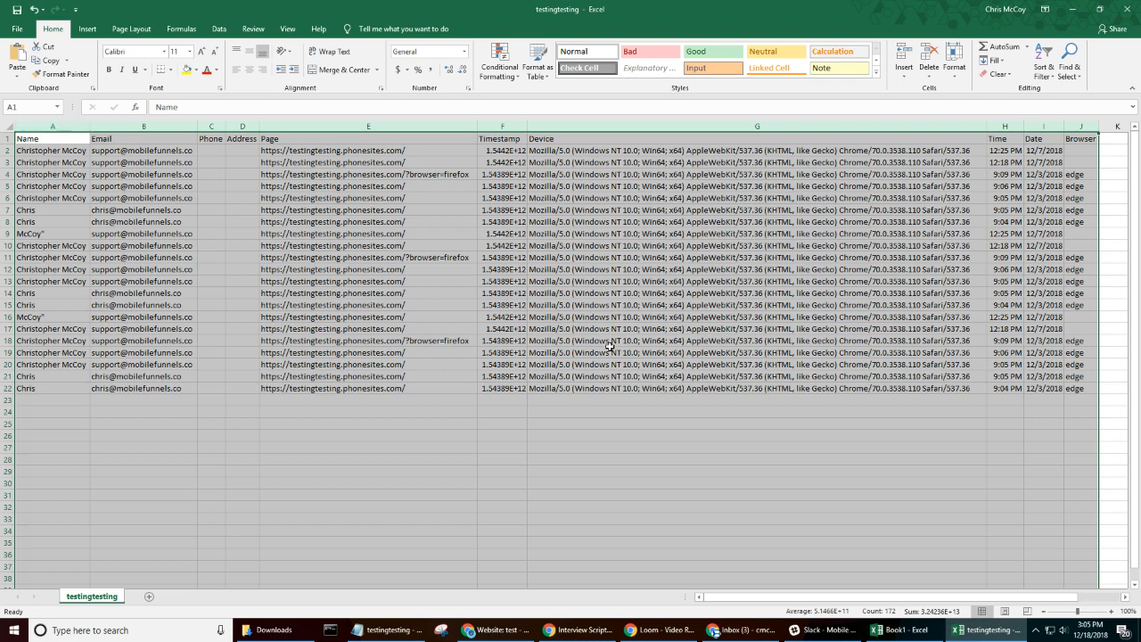
{"action": "left_click", "coordinate": [604, 421]}
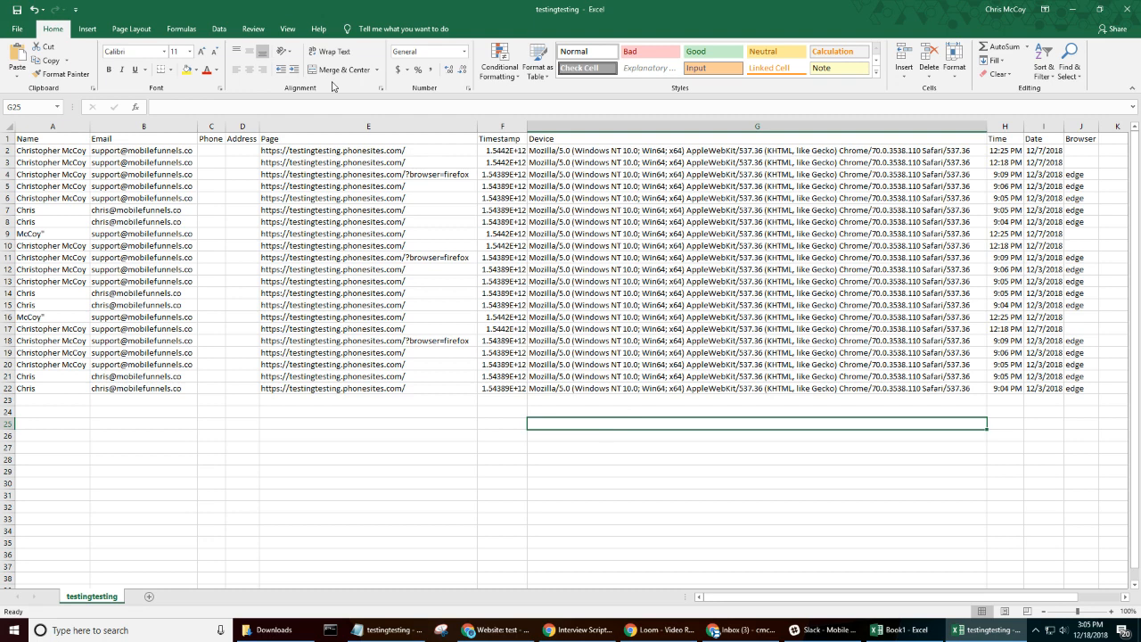
{"action": "left_click", "coordinate": [266, 423]}
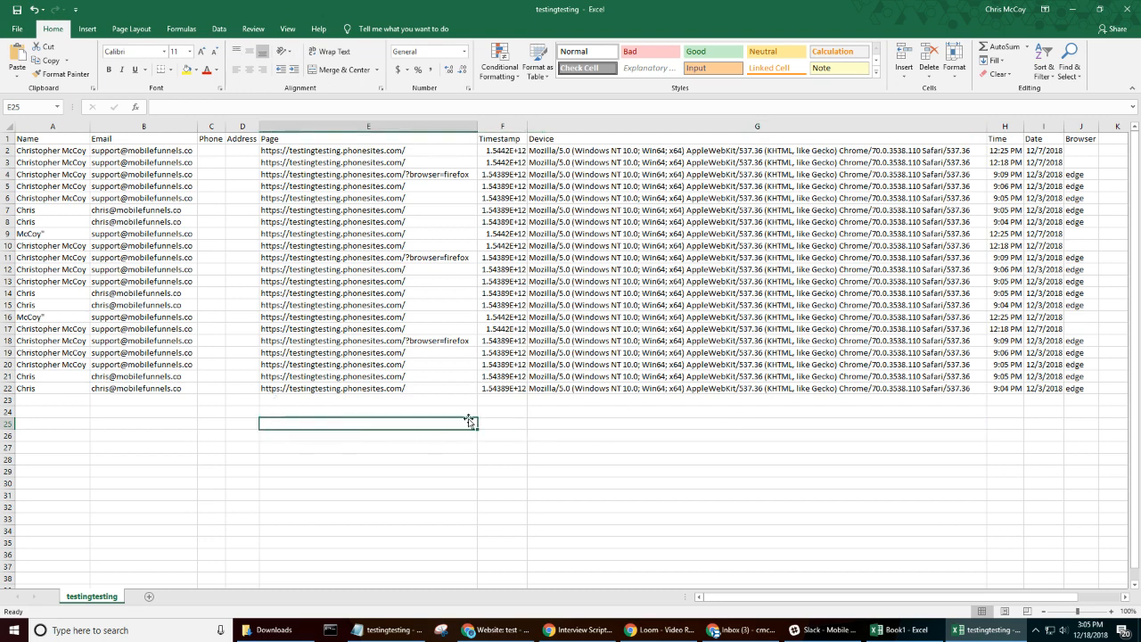
{"action": "left_click_drag", "start_coordinate": [1081, 411], "coordinate": [18, 185]}
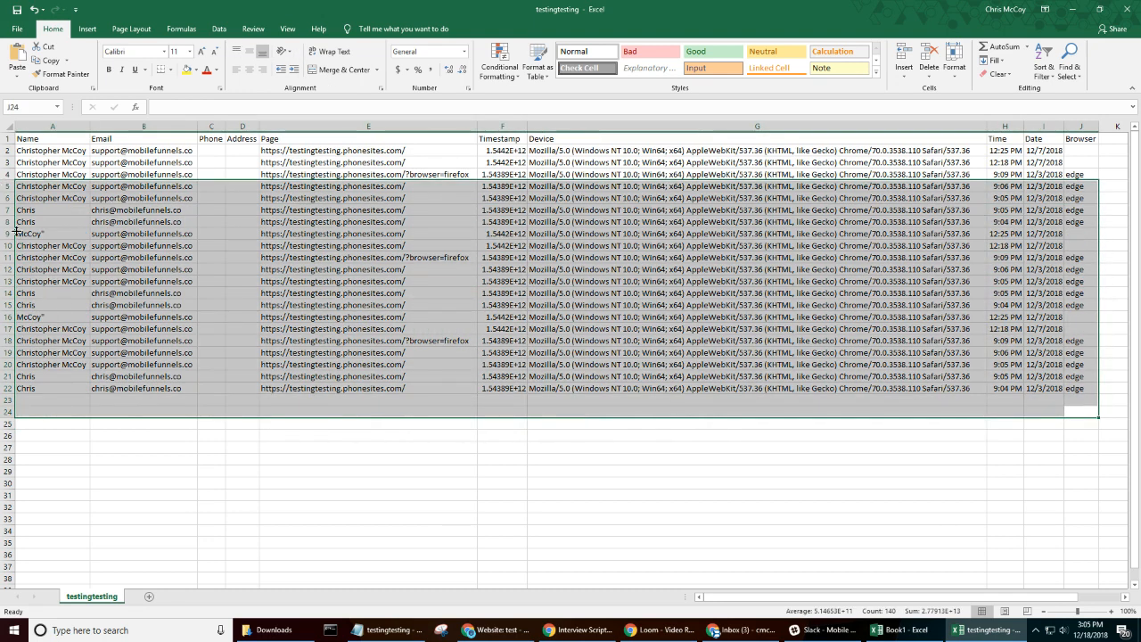
- Add a new sheet and paste the entire raw text of the testingtesting Notepad file into it starting at cell A1
{"action": "left_click", "coordinate": [148, 596]}
{"action": "left_click", "coordinate": [343, 353]}
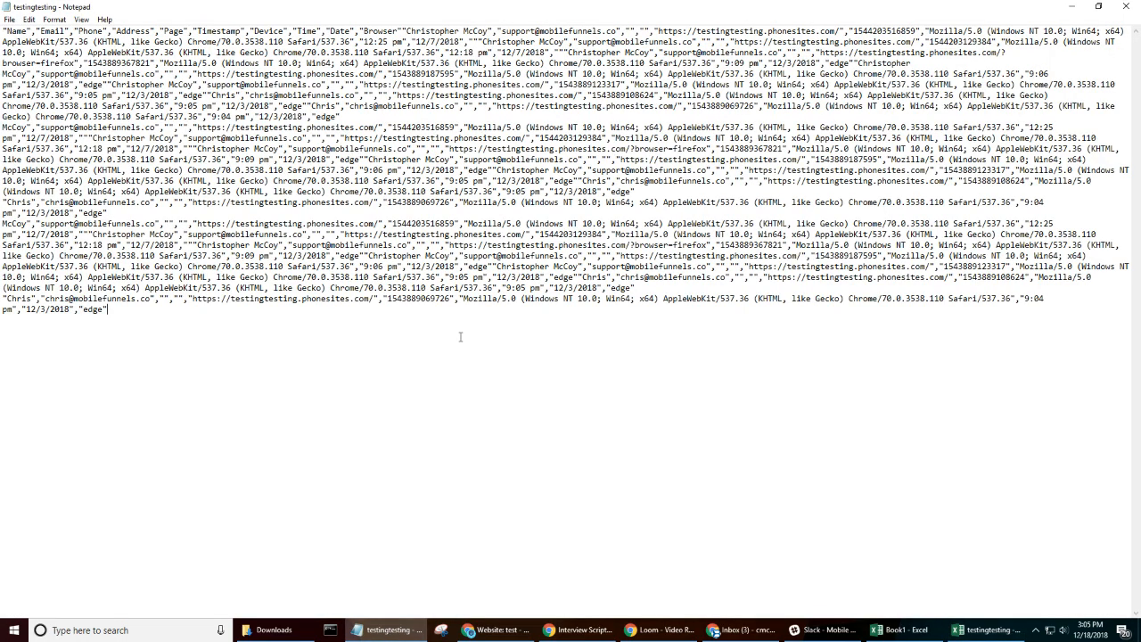
{"action": "key", "text": "ctrl+a"}
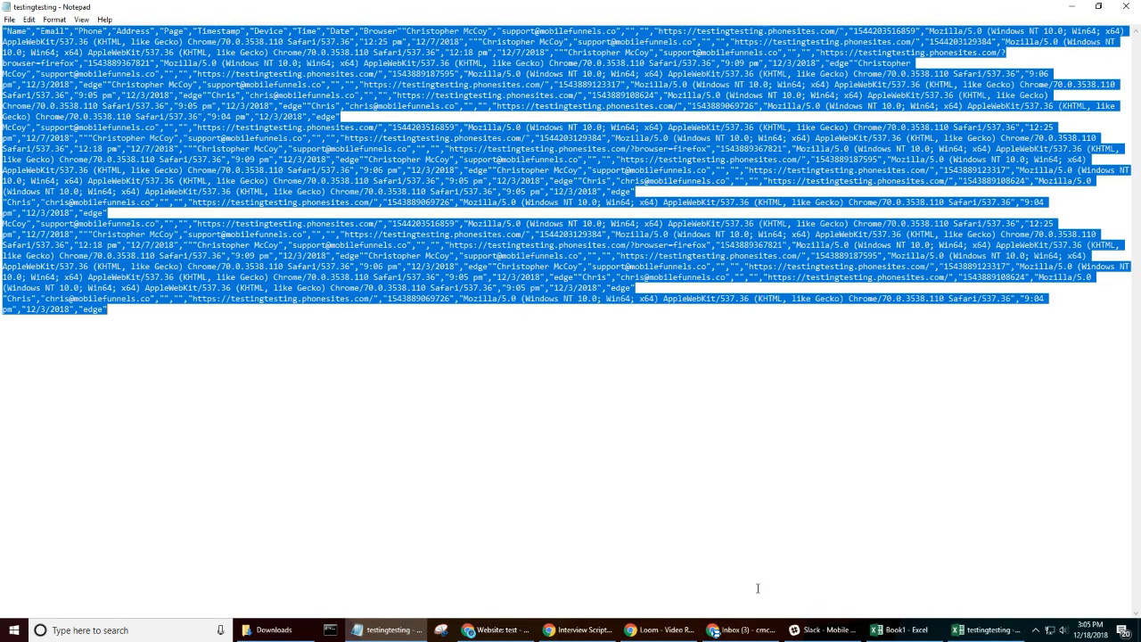
{"action": "left_click", "coordinate": [987, 630]}
{"action": "left_click", "coordinate": [46, 140]}
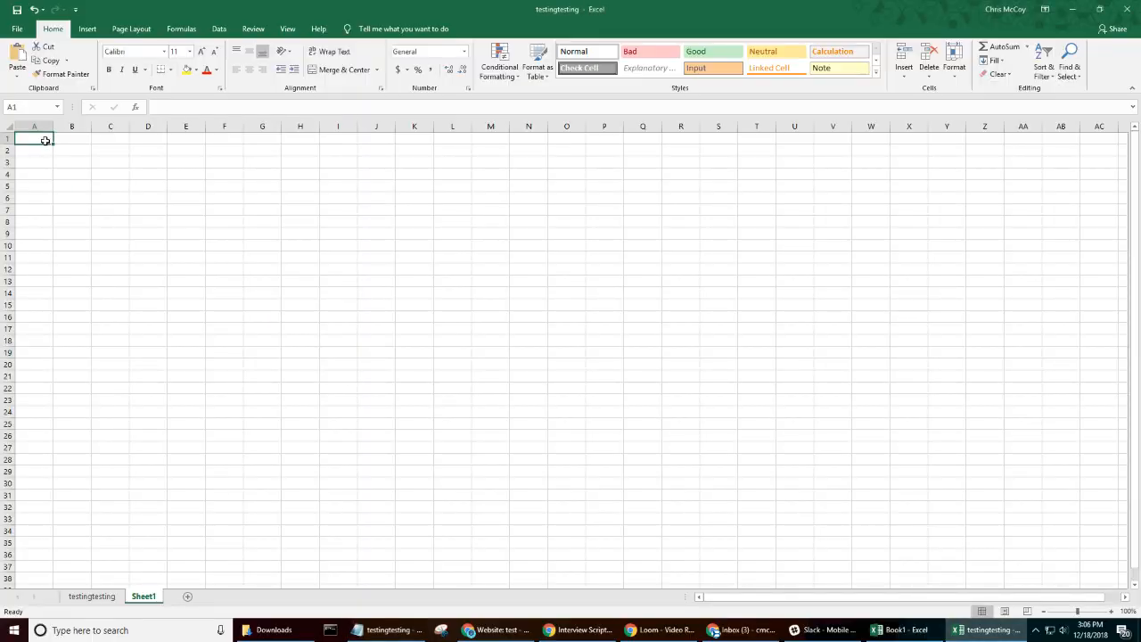
{"action": "key", "text": "ctrl+v"}
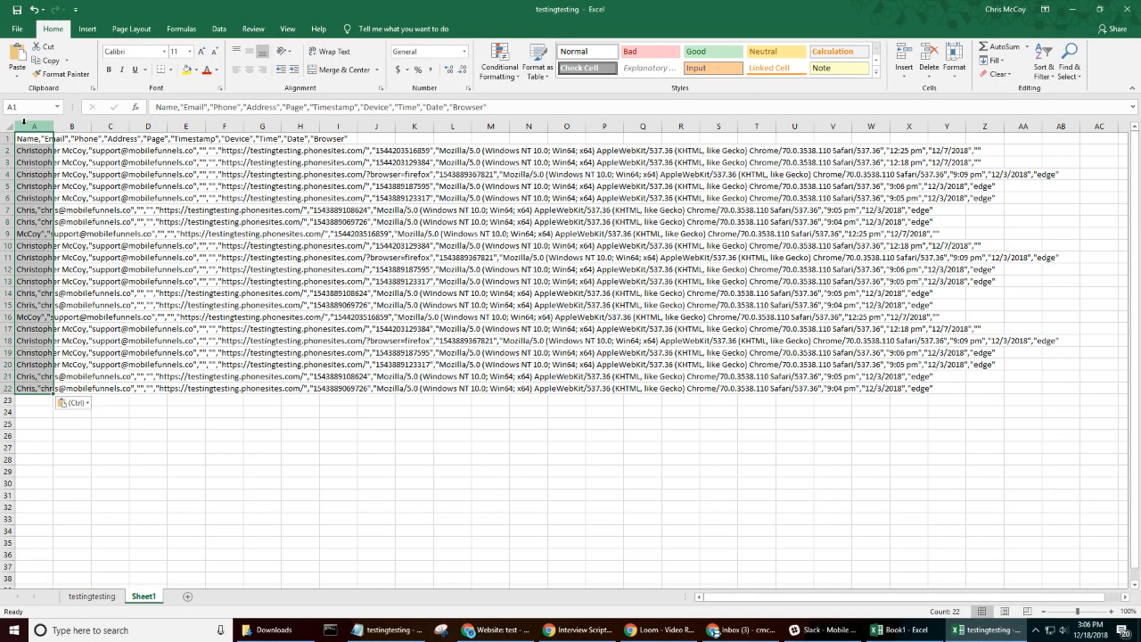
{"action": "left_click", "coordinate": [167, 452]}
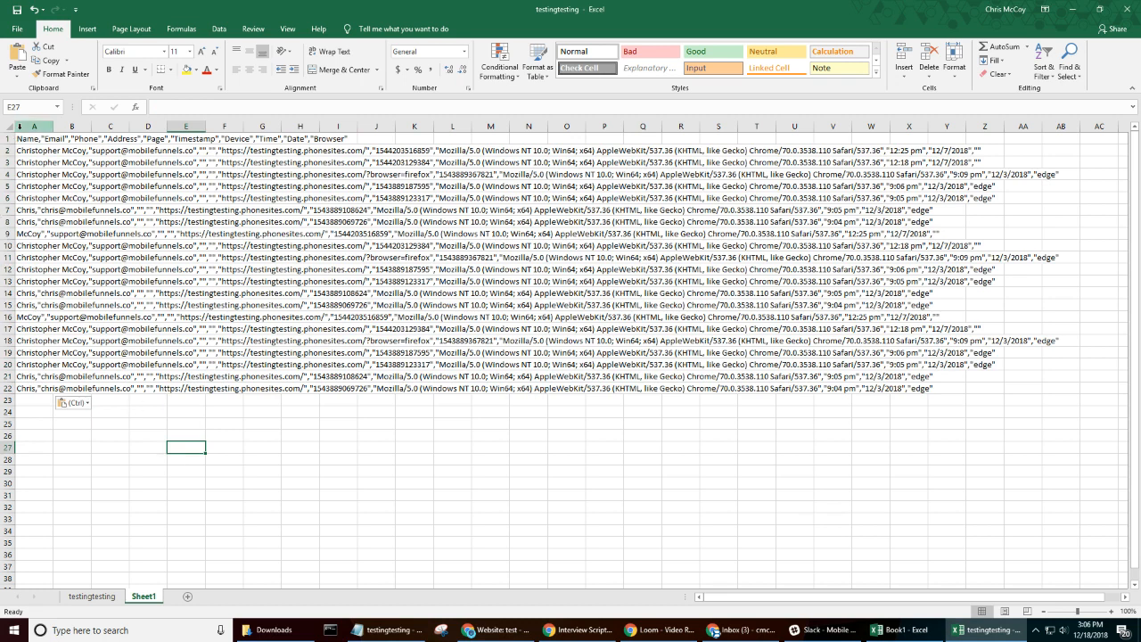
{"action": "left_click", "coordinate": [28, 124]}
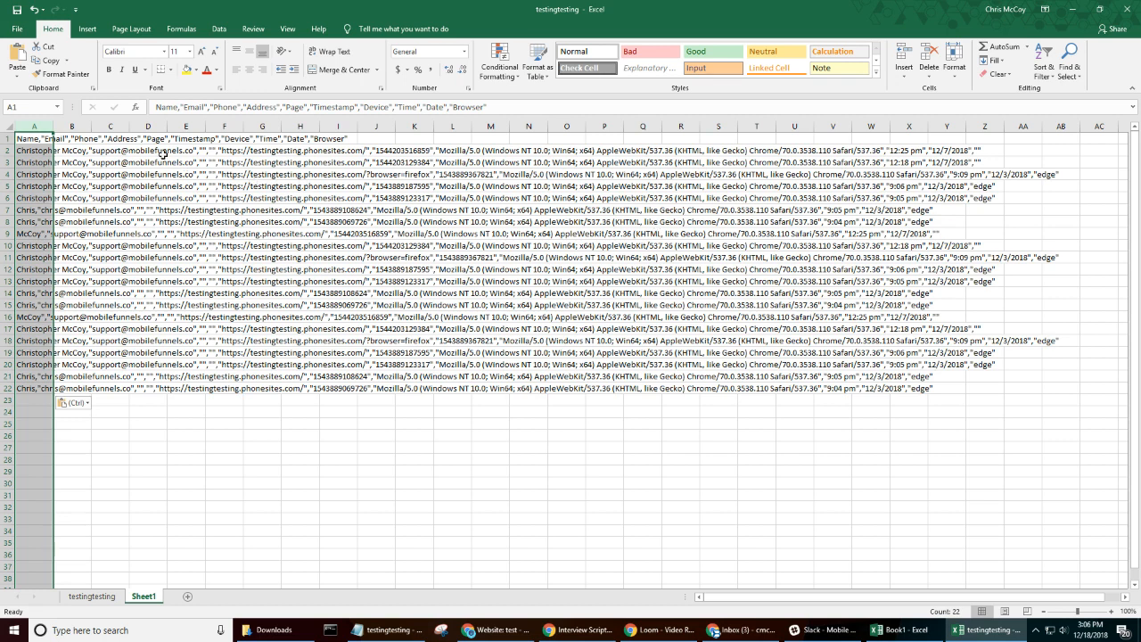
{"action": "left_click_drag", "start_coordinate": [78, 126], "coordinate": [1041, 105]}
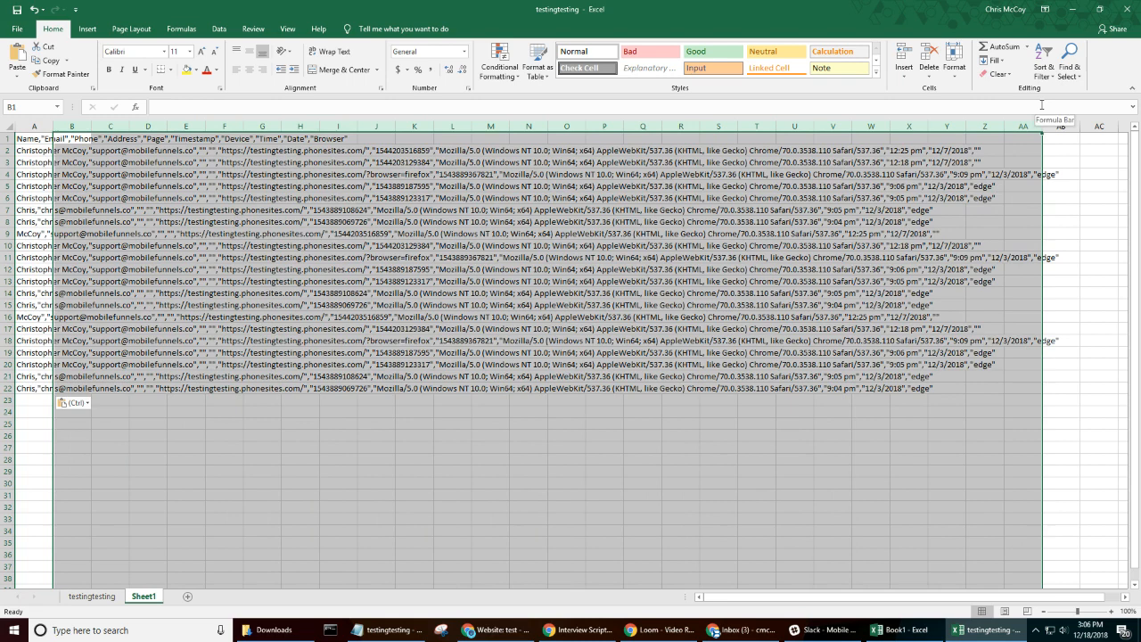
{"action": "key", "text": "Delete"}
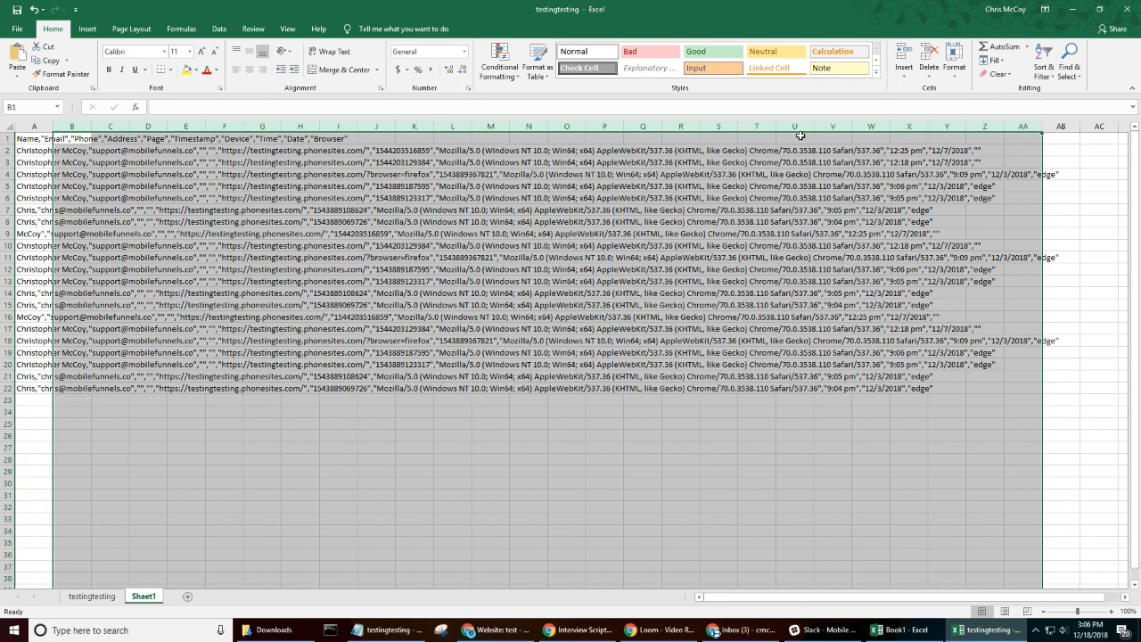
{"action": "left_click", "coordinate": [349, 469]}
- Split column A of Sheet1 into separate columns with Text to Columns as delimited data, using tab and comma delimiters, and select columns A through J
{"action": "left_click", "coordinate": [36, 126]}
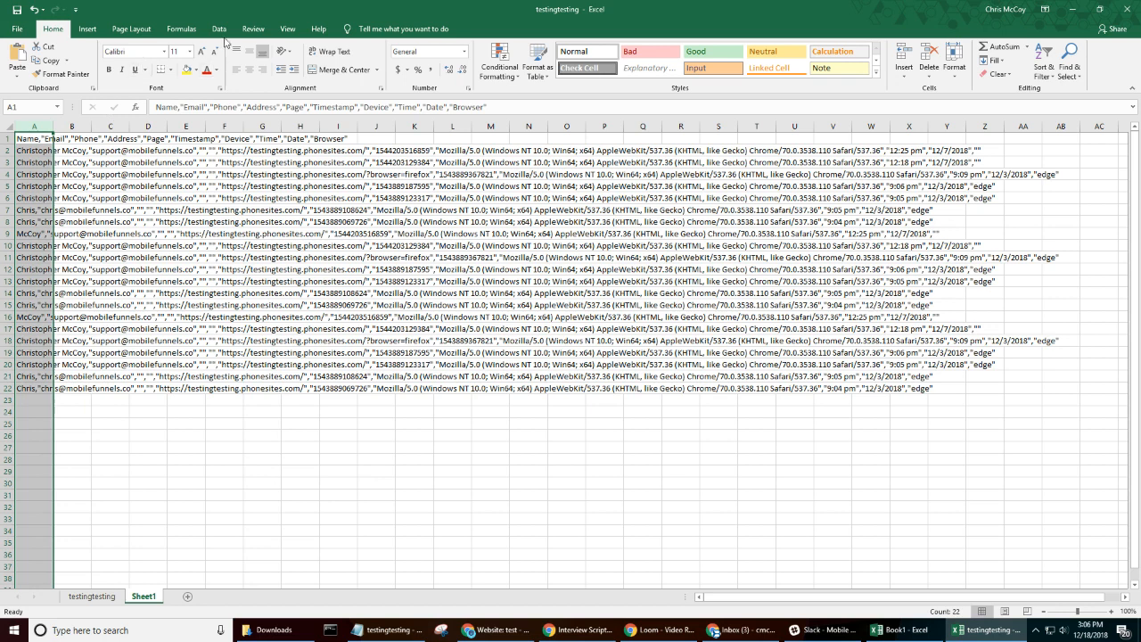
{"action": "left_click", "coordinate": [220, 30]}
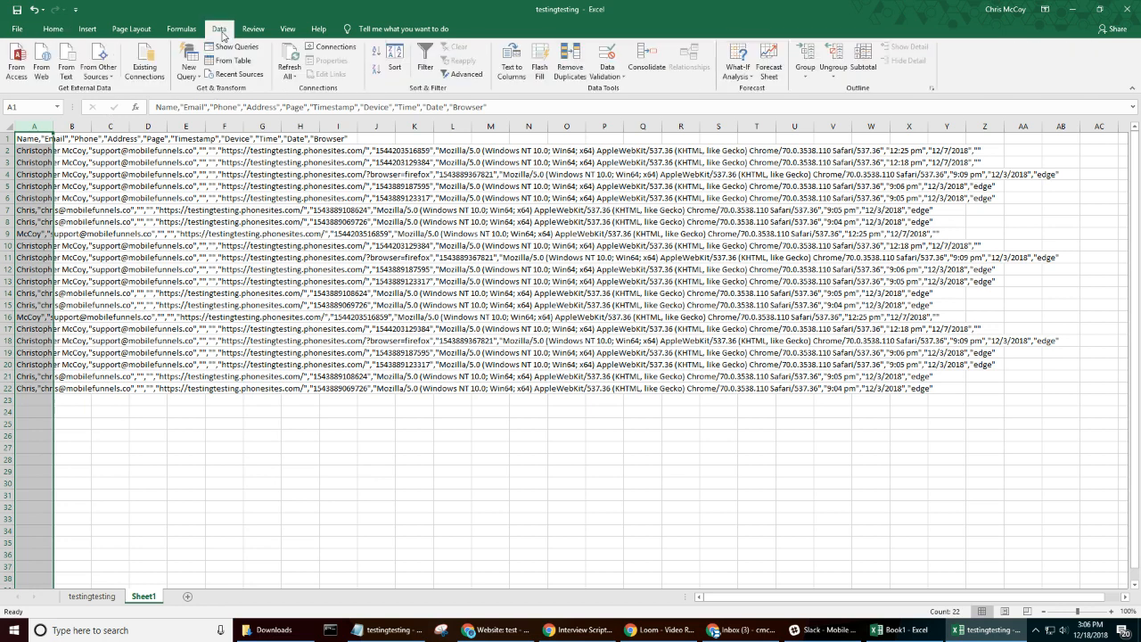
{"action": "left_click", "coordinate": [513, 72]}
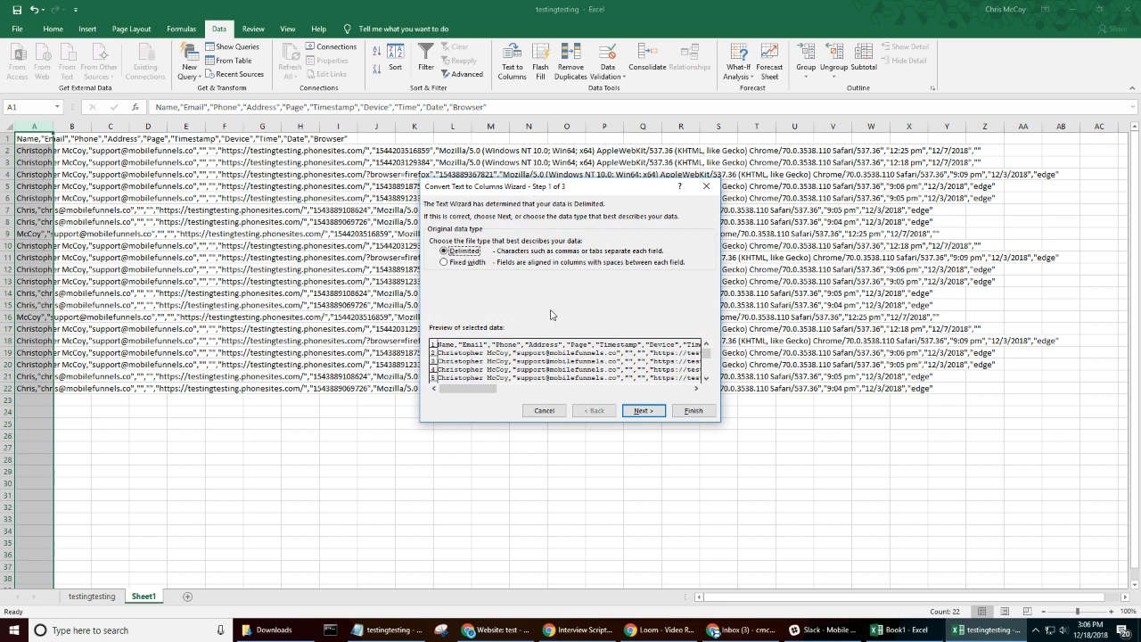
{"action": "left_click", "coordinate": [638, 412]}
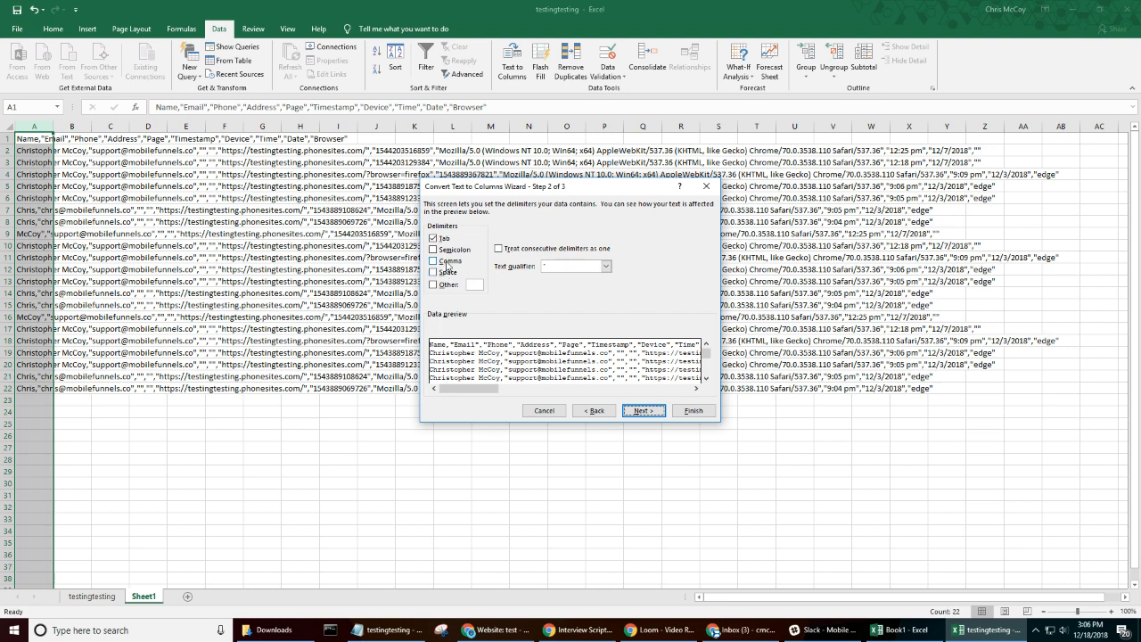
{"action": "left_click", "coordinate": [444, 262]}
{"action": "left_click", "coordinate": [685, 410]}
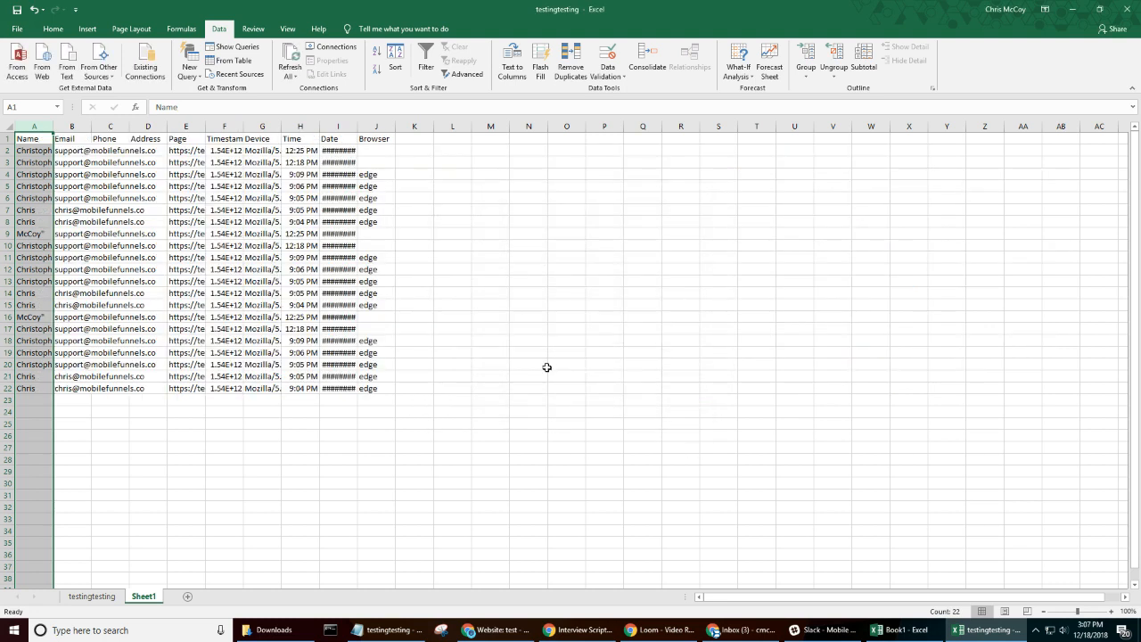
{"action": "left_click_drag", "start_coordinate": [372, 127], "coordinate": [43, 148]}
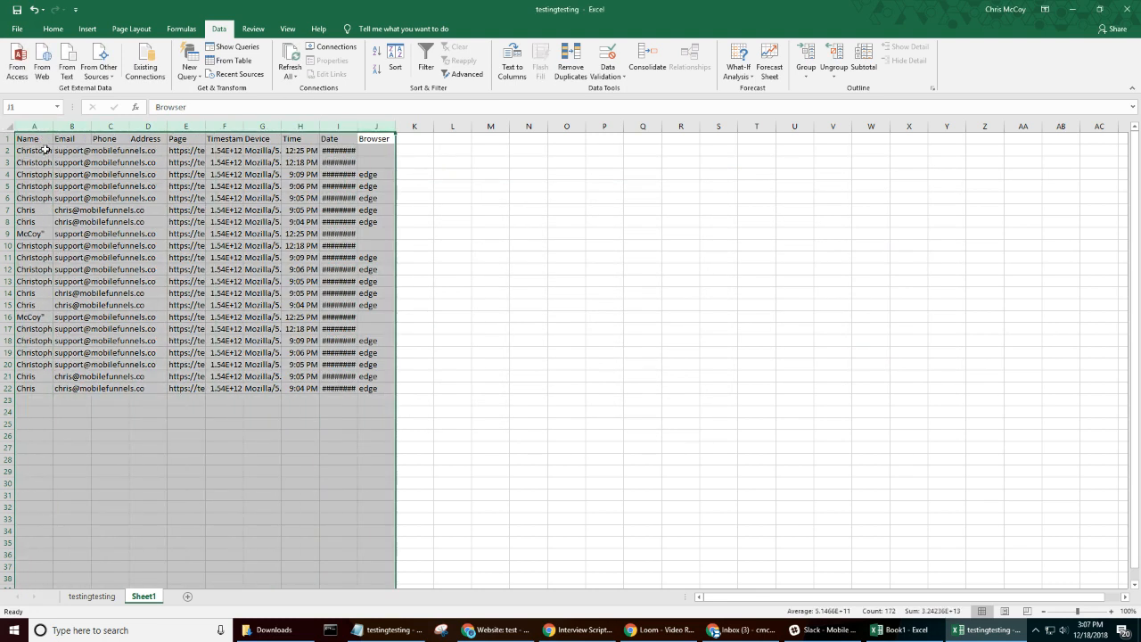
- Switch to Chrome, open Google Drive in a new tab, and create a blank Google Sheets spreadsheet
{"action": "mouse_move", "coordinate": [553, 629]}
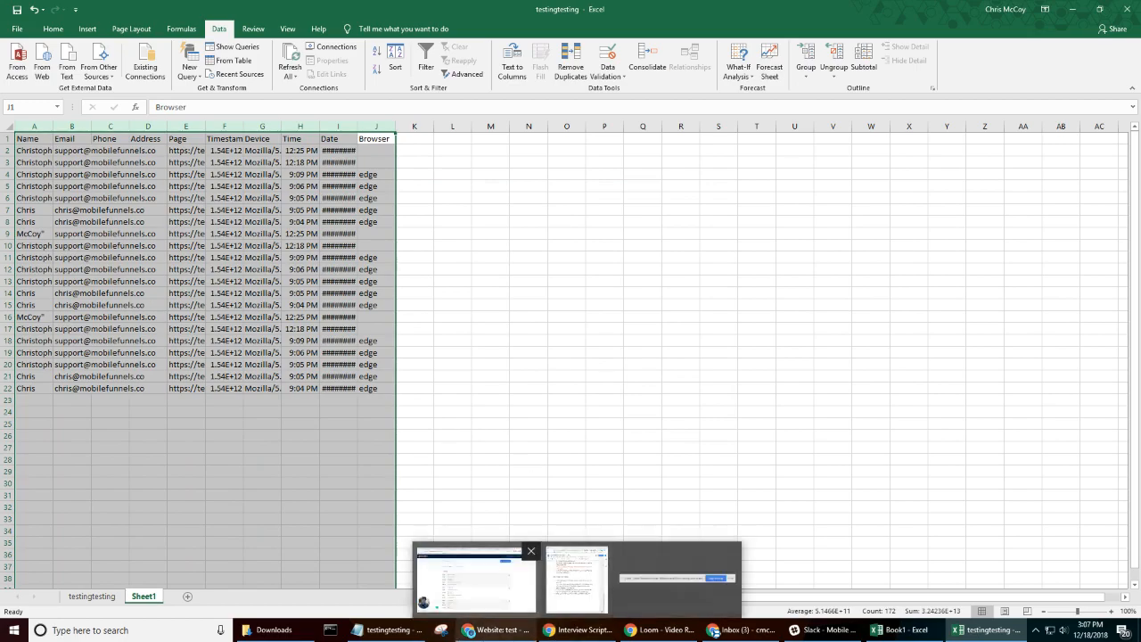
{"action": "left_click", "coordinate": [503, 584]}
{"action": "left_click", "coordinate": [1022, 11]}
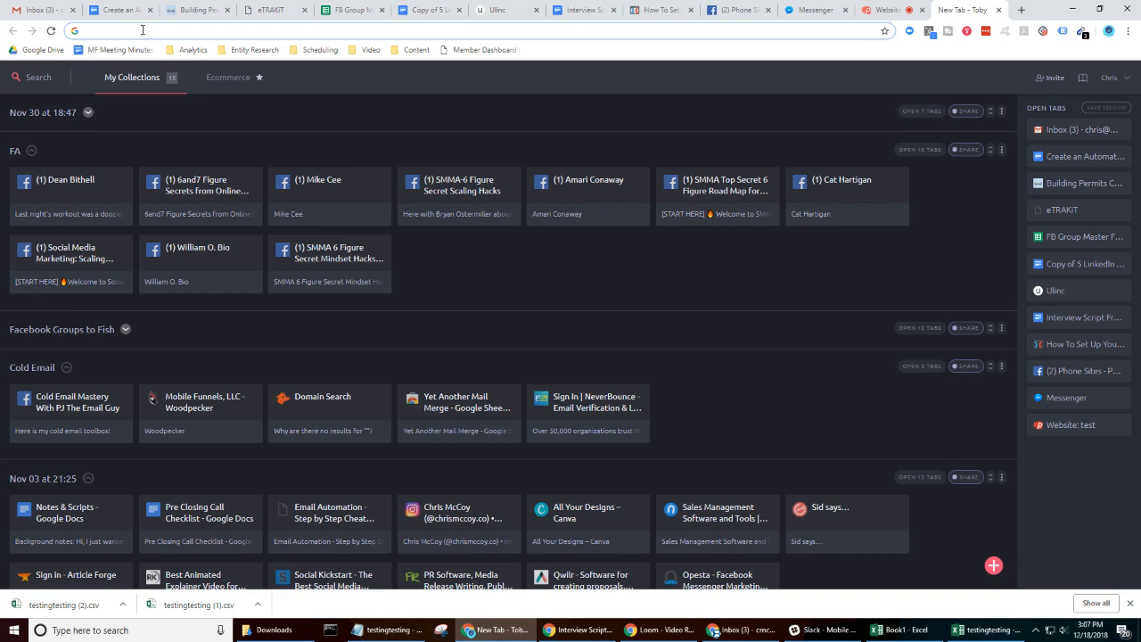
{"action": "left_click", "coordinate": [60, 50]}
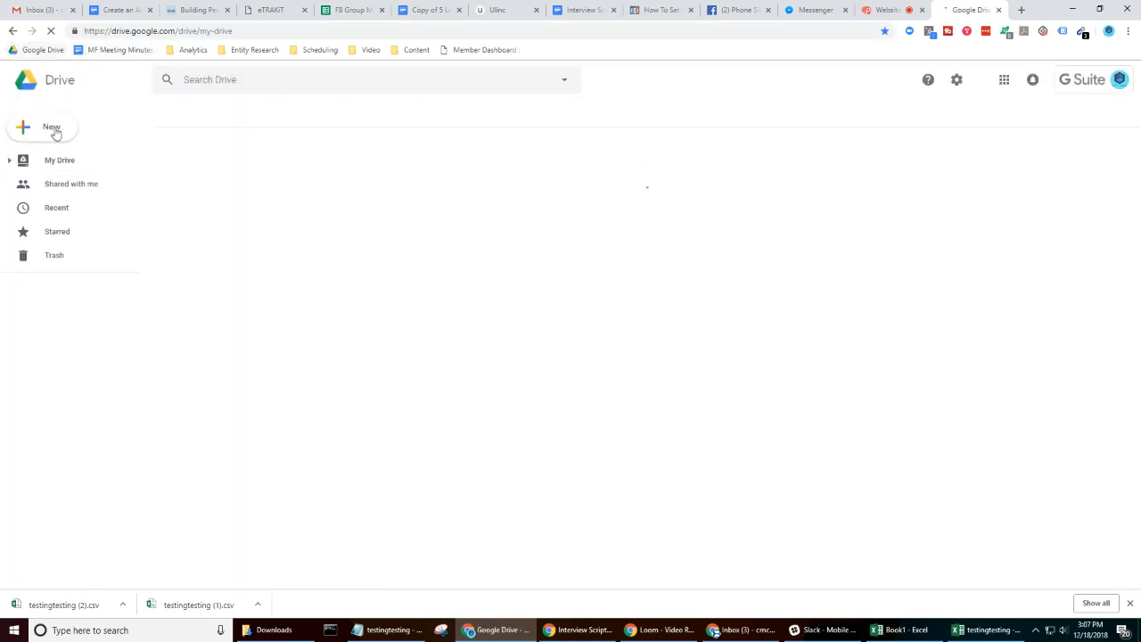
{"action": "left_click", "coordinate": [54, 130]}
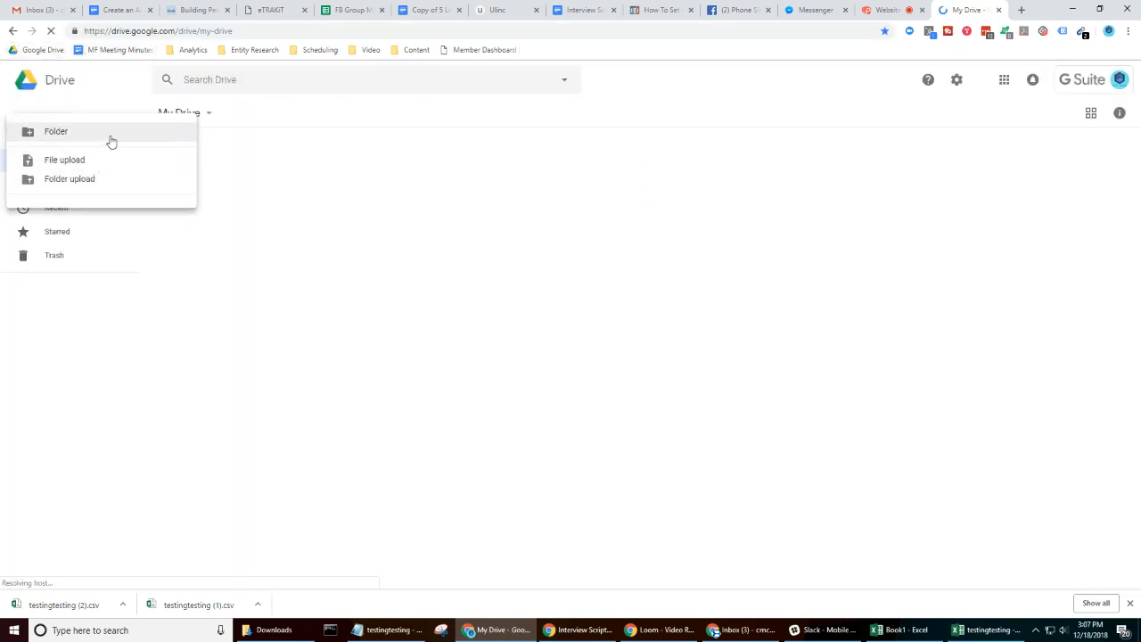
{"action": "left_click", "coordinate": [31, 131]}
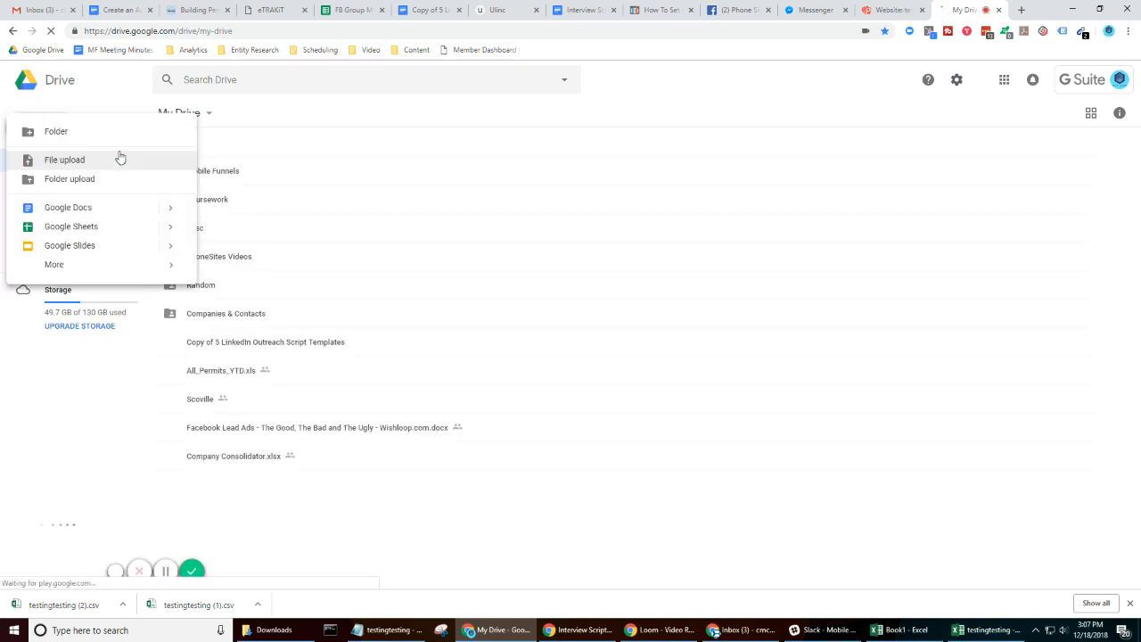
{"action": "left_click", "coordinate": [105, 229]}
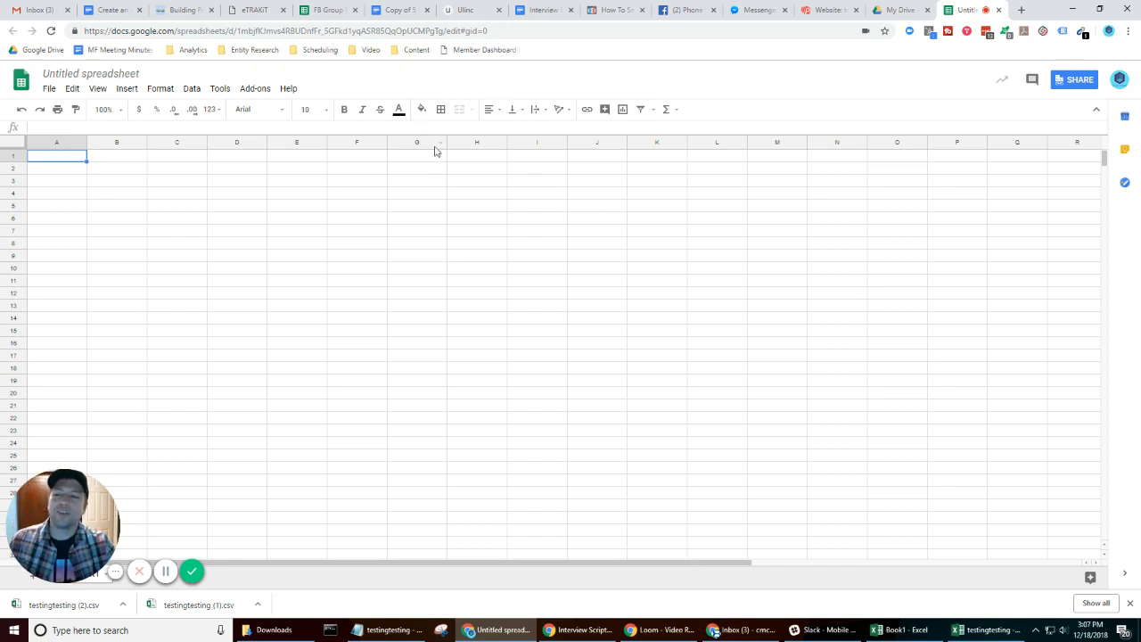
{"action": "left_click", "coordinate": [281, 219]}
{"action": "left_click", "coordinate": [192, 88]}
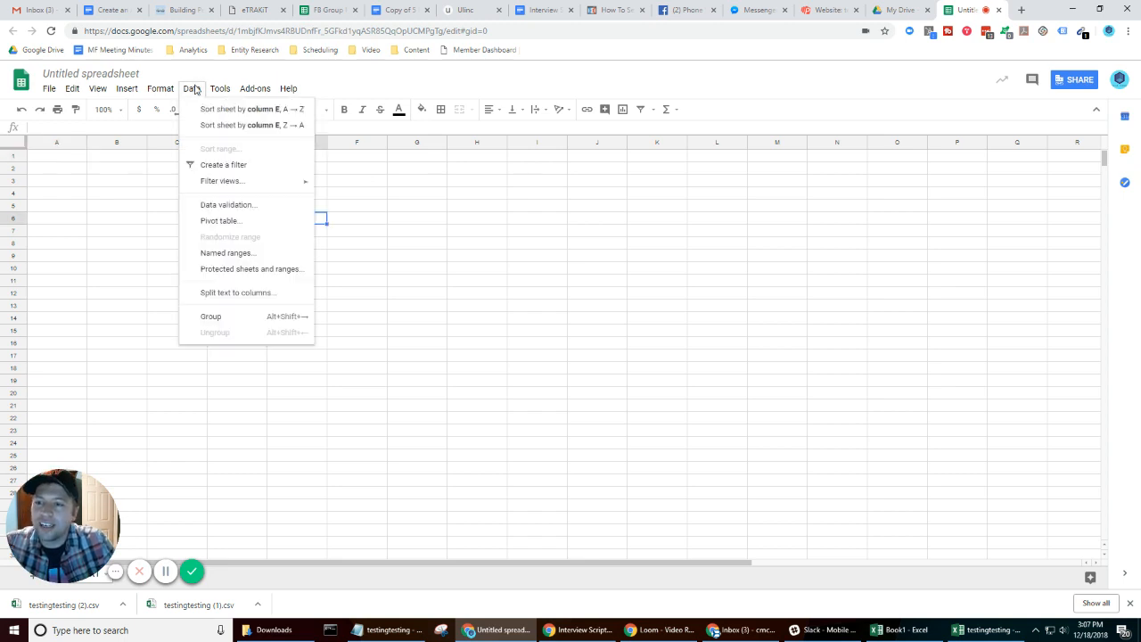
{"action": "left_click", "coordinate": [249, 294]}
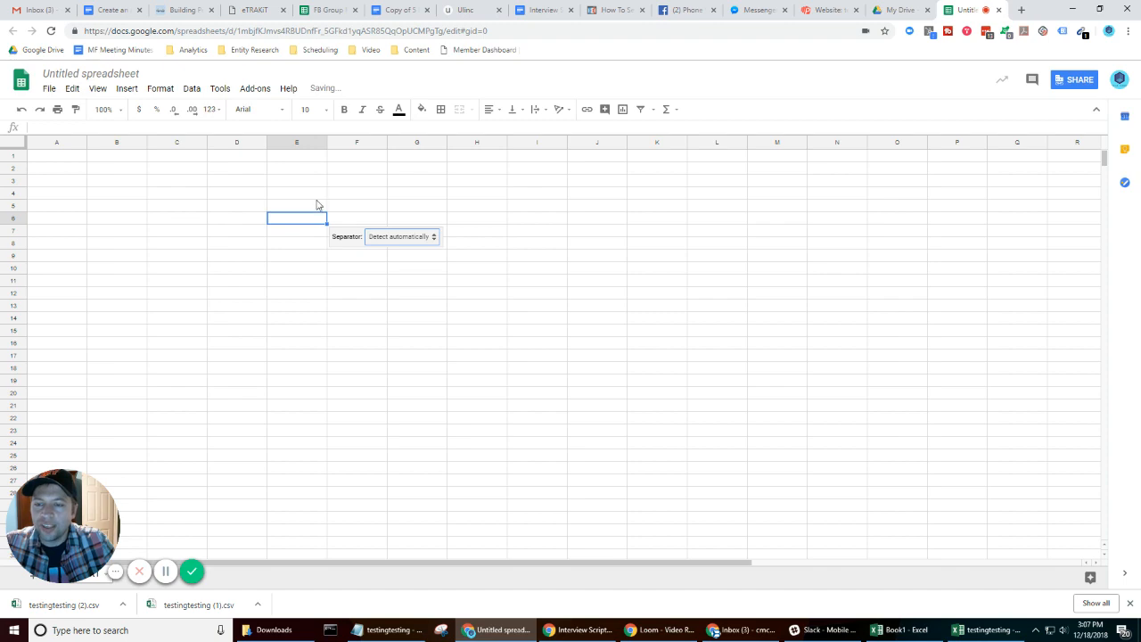
{"action": "left_click", "coordinate": [258, 196]}
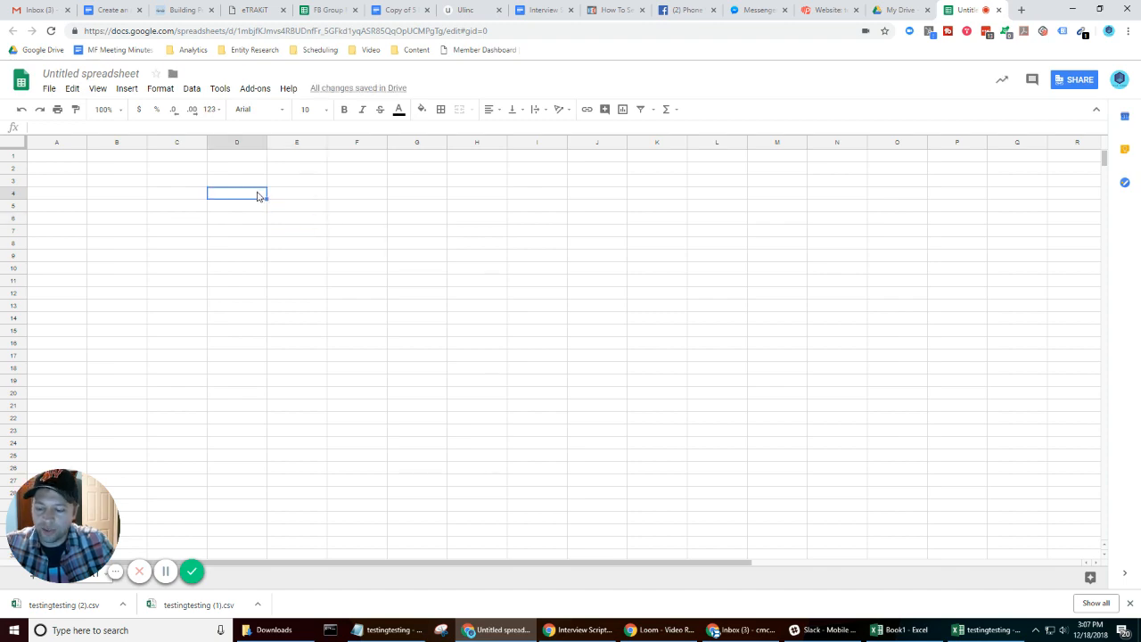
- Paste the copied raw CSV text into the blank spreadsheet at cell A1 and split it into columns with the separator detected automatically
{"action": "left_click", "coordinate": [56, 158]}
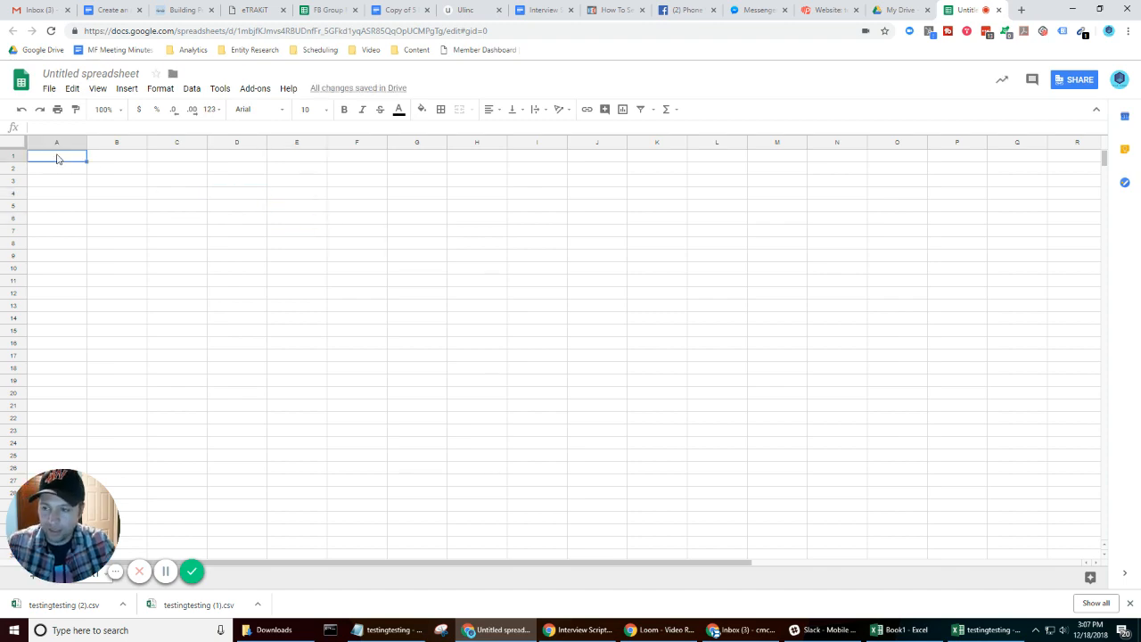
{"action": "key", "text": "ctrl+v"}
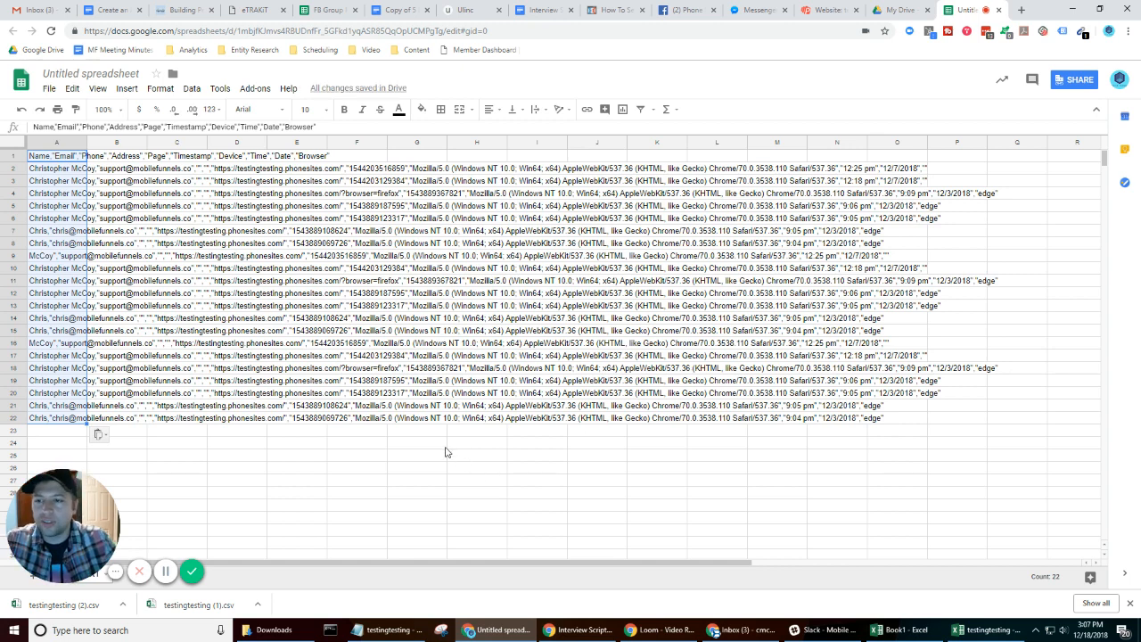
{"action": "left_click", "coordinate": [193, 90]}
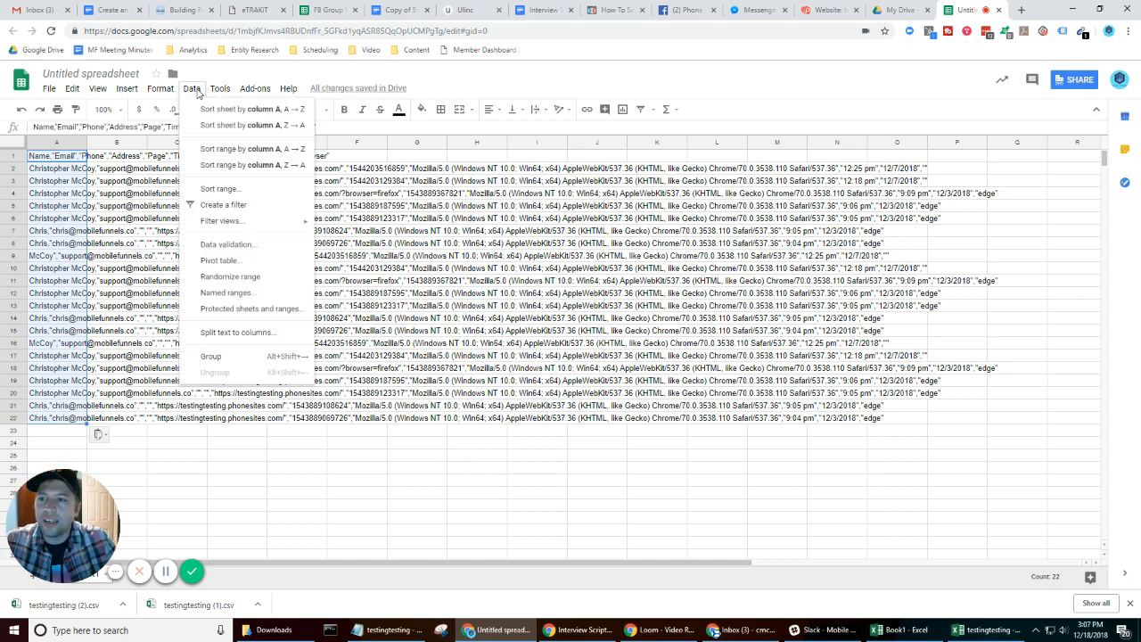
{"action": "left_click", "coordinate": [239, 333]}
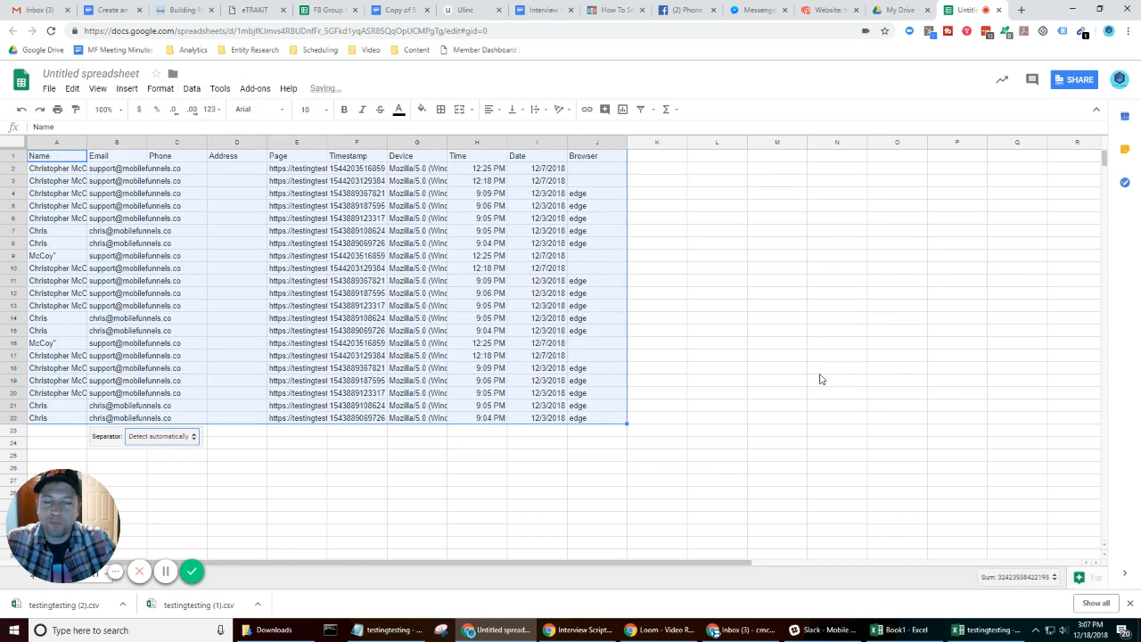
{"action": "left_click", "coordinate": [821, 366]}
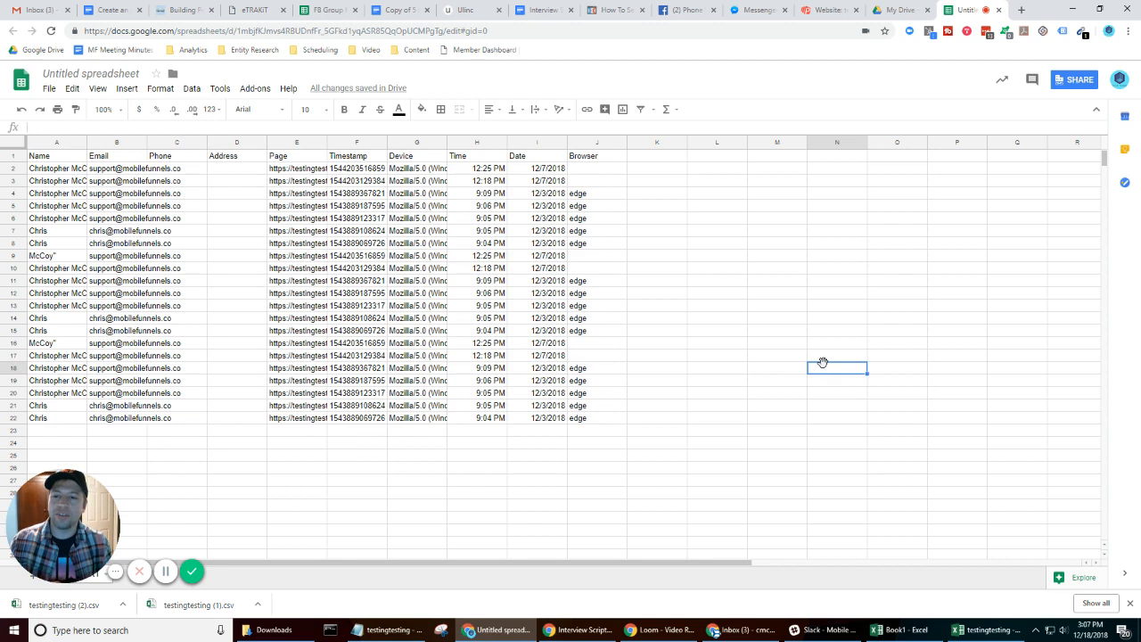